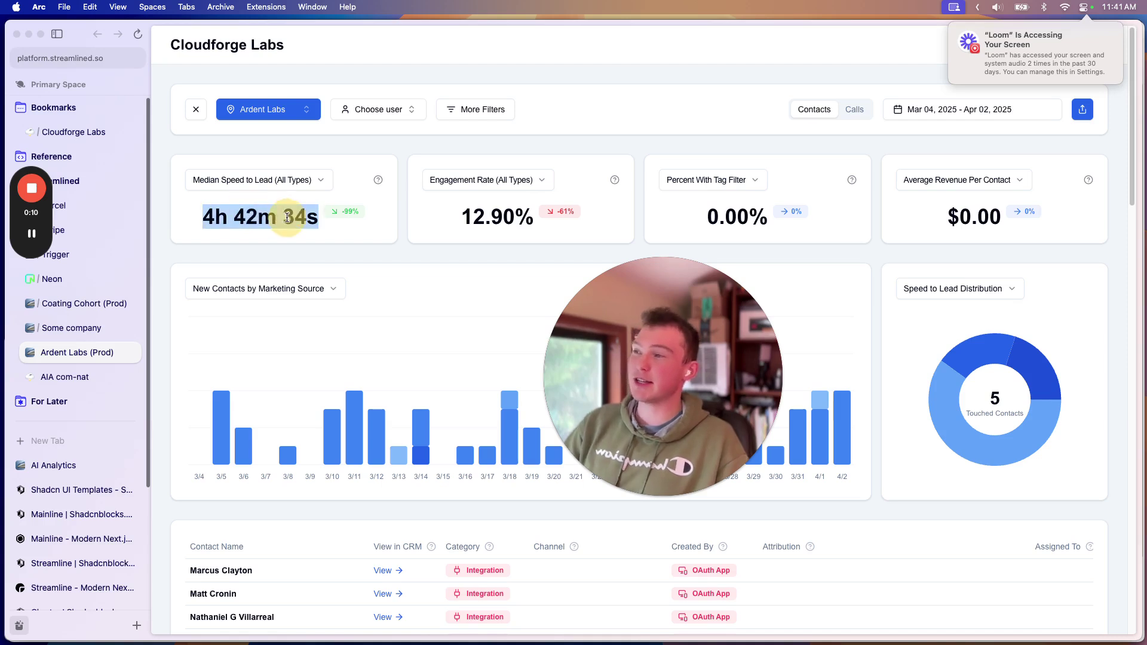
# Step: Switch the Engagement Rate (All Types) card to the Median Speed to Lead (Calls Only) metric and check its value
pyautogui.click(485, 180)
pyautogui.moveTo(658, 358); pyautogui.dragTo(902, 358)
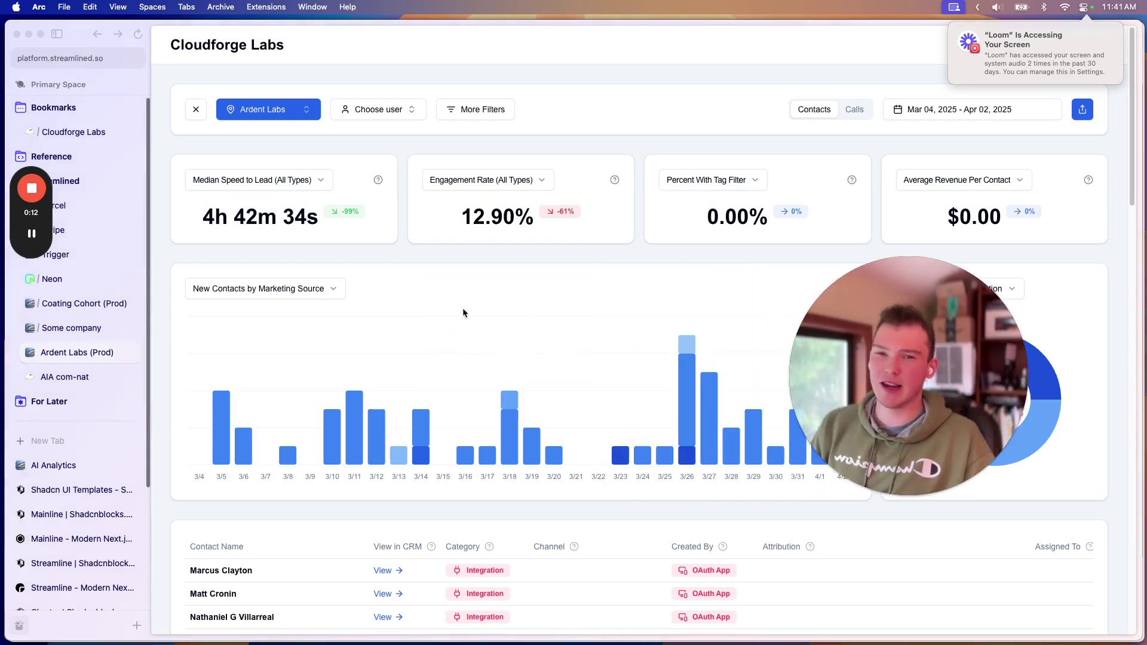
pyautogui.click(481, 180)
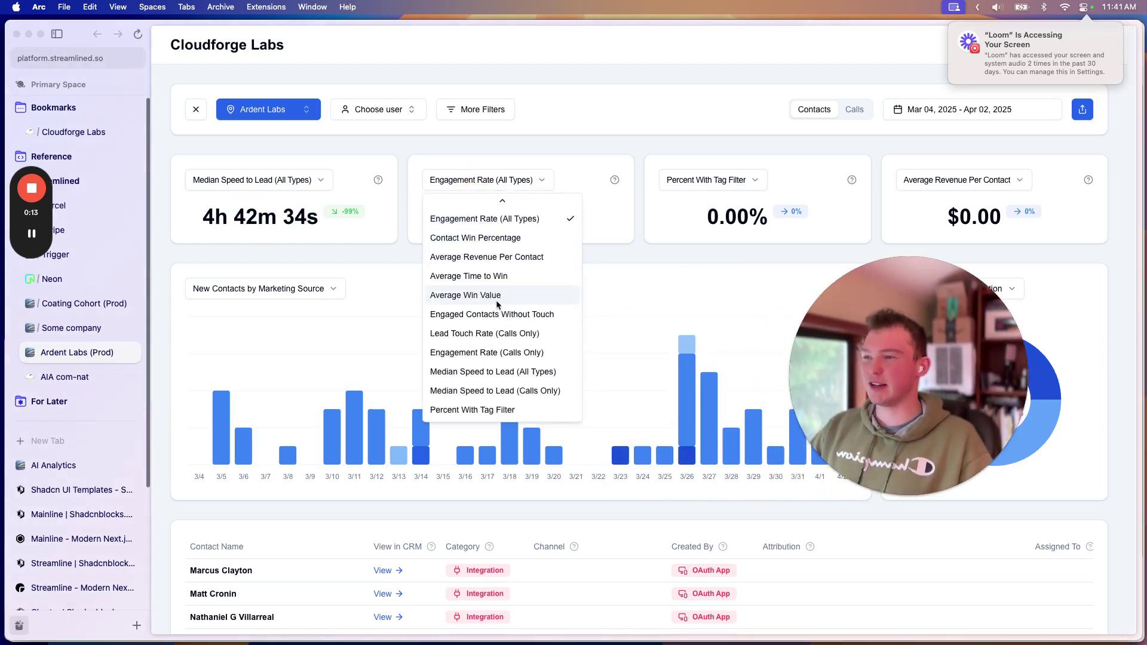
pyautogui.click(489, 391)
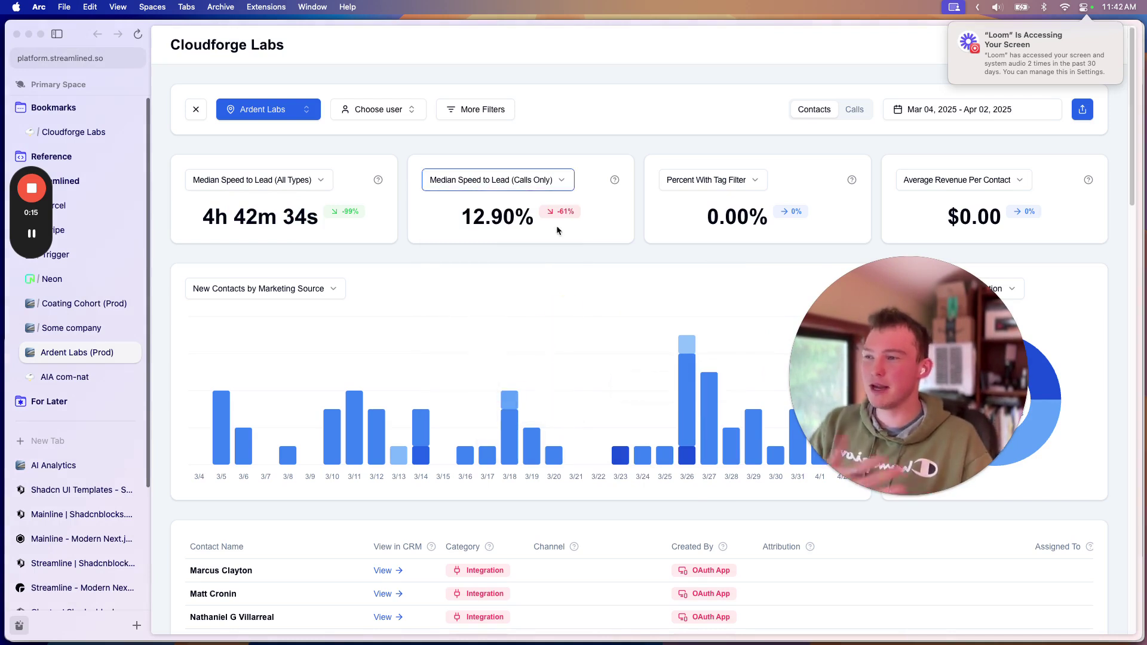
pyautogui.click(607, 223)
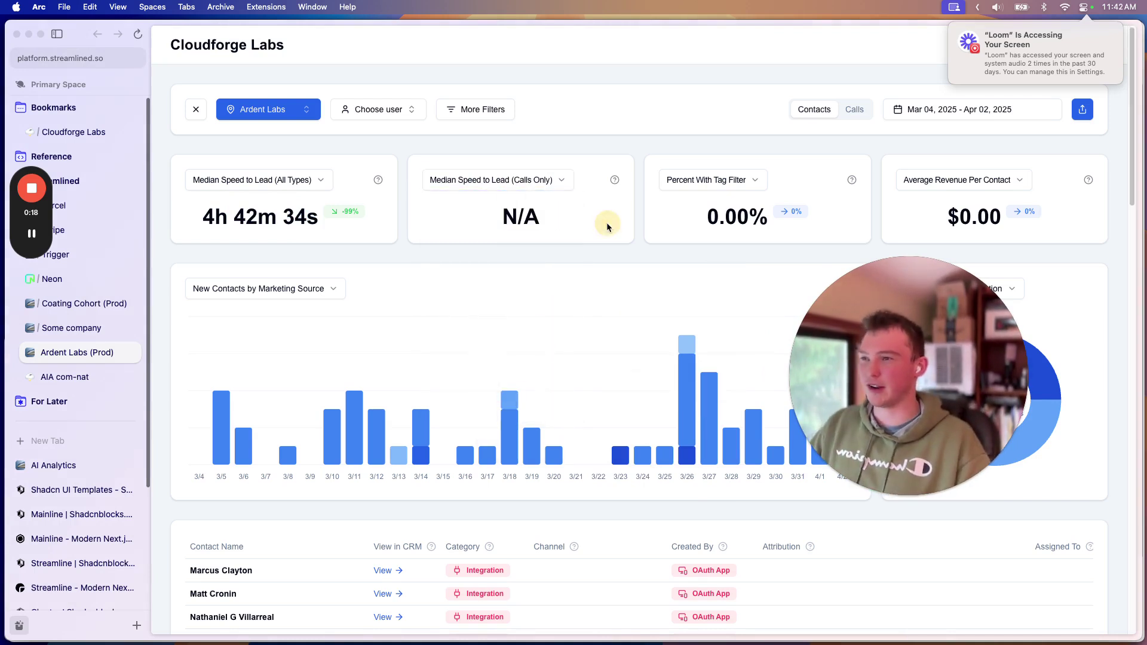
pyautogui.tripleClick(521, 217)
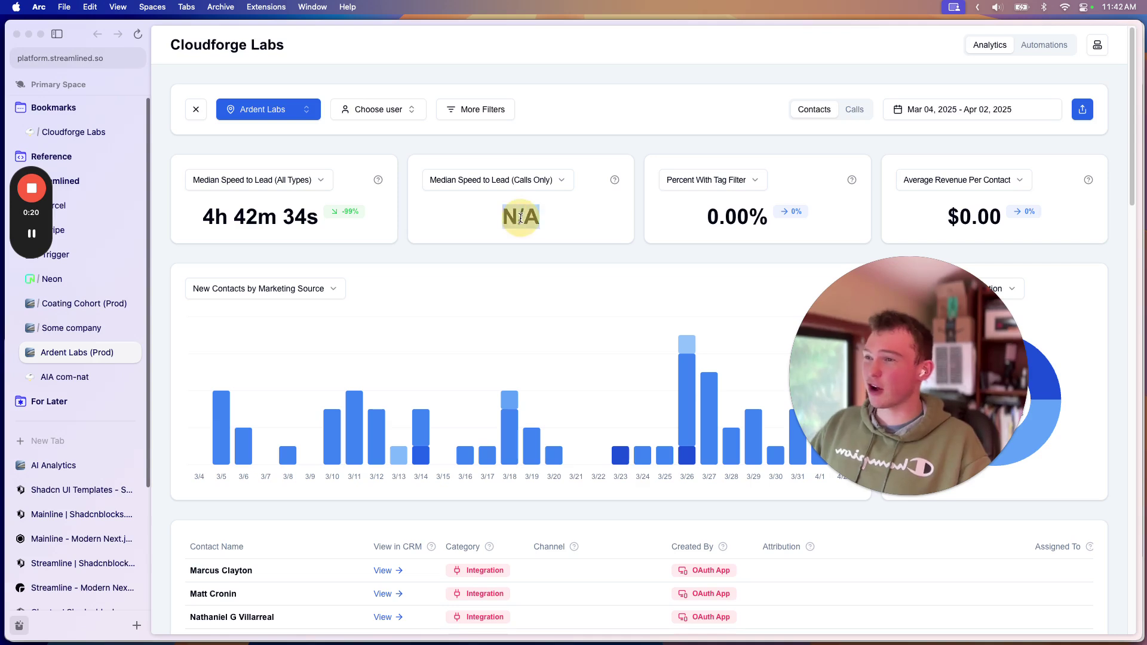
pyautogui.click(533, 219)
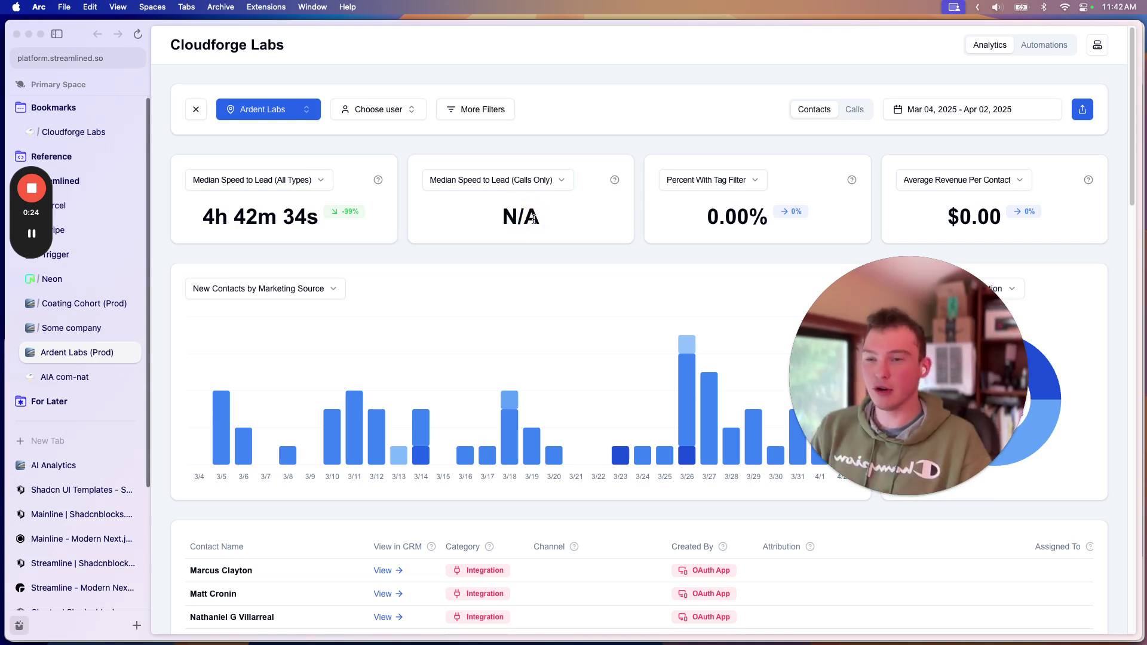
pyautogui.scroll(-3, 472, 381)
pyautogui.scroll(3, 466, 375)
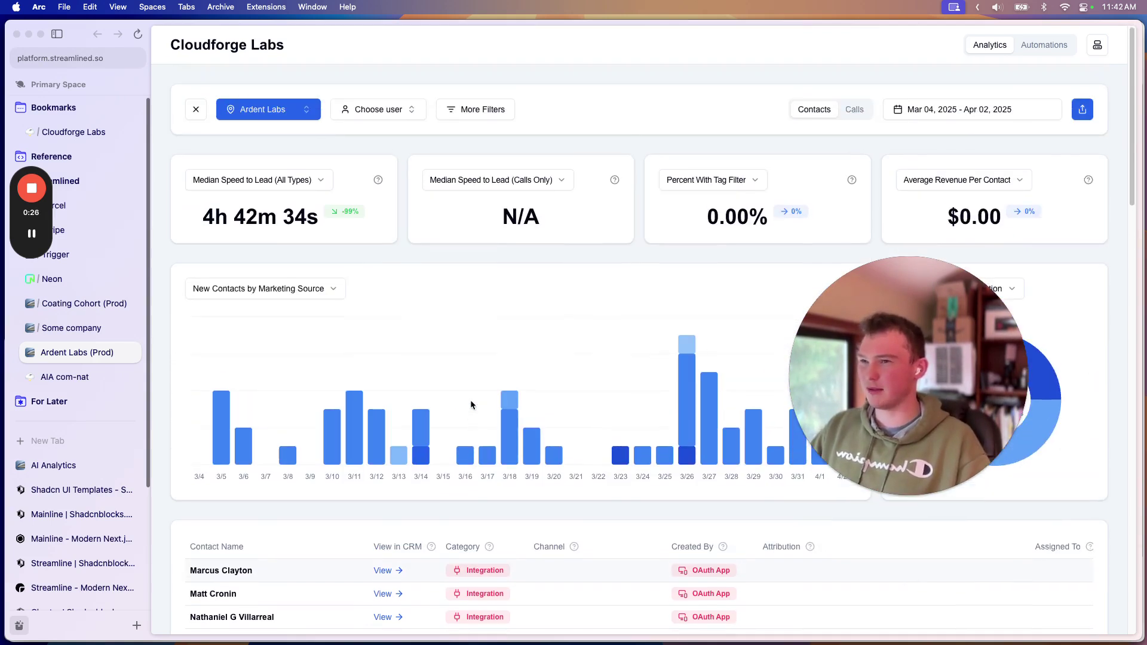
pyautogui.moveTo(952, 388); pyautogui.dragTo(1047, 514)
pyautogui.click(771, 256)
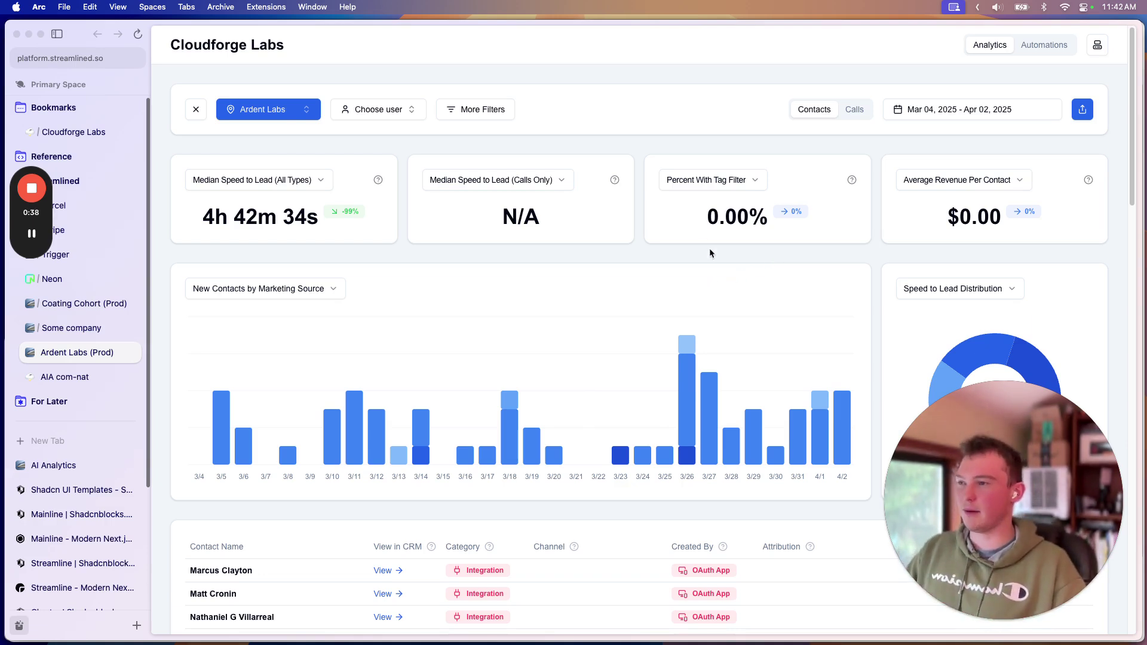
# Step: Open the messages table in the Neon console and examine which messages have a user_id and which are NULL
pyautogui.click(59, 279)
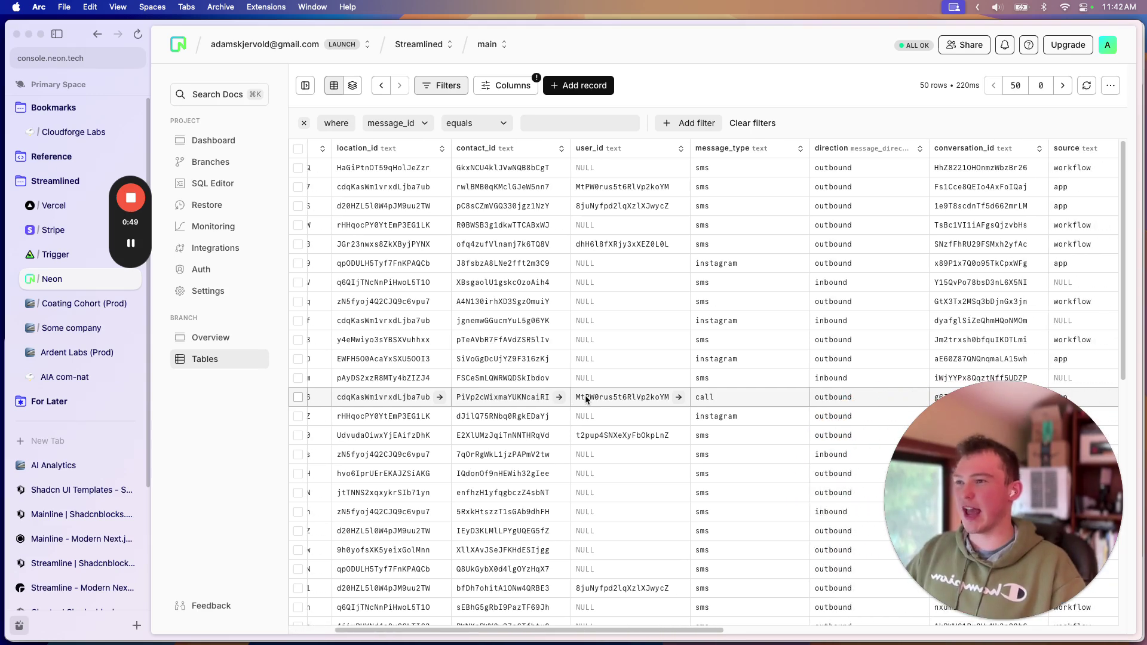
pyautogui.hscroll(10, 550, 339)
pyautogui.moveTo(441, 193); pyautogui.dragTo(428, 288)
pyautogui.click(442, 333)
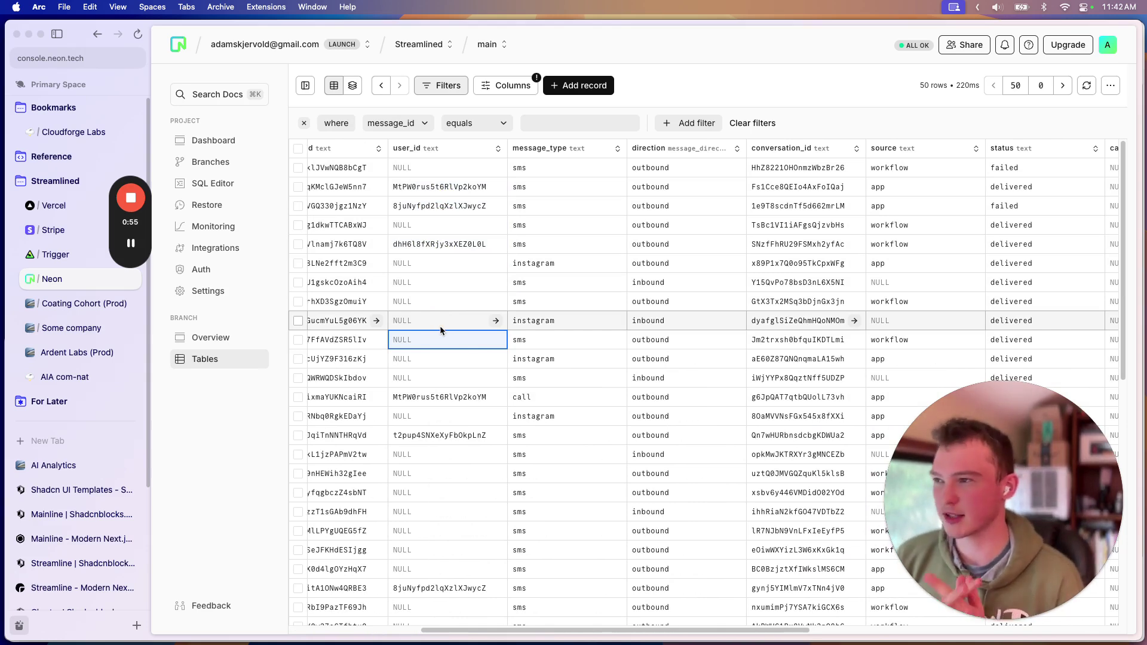
pyautogui.hscroll(1, 396, 244)
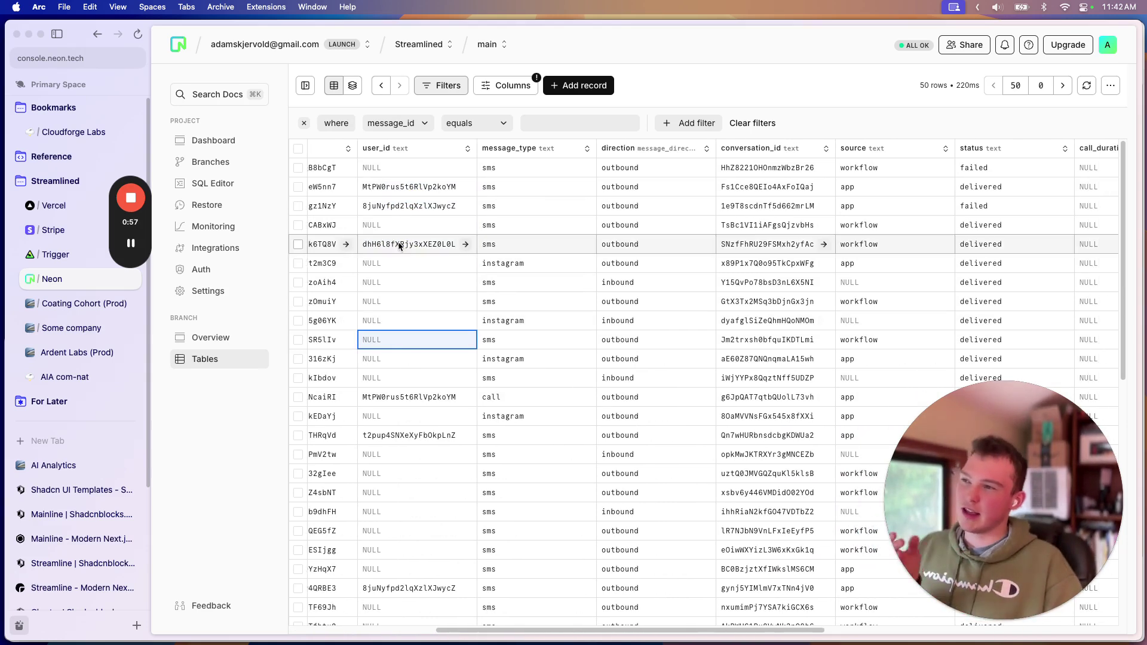
pyautogui.moveTo(406, 186); pyautogui.dragTo(406, 205)
pyautogui.click(403, 244)
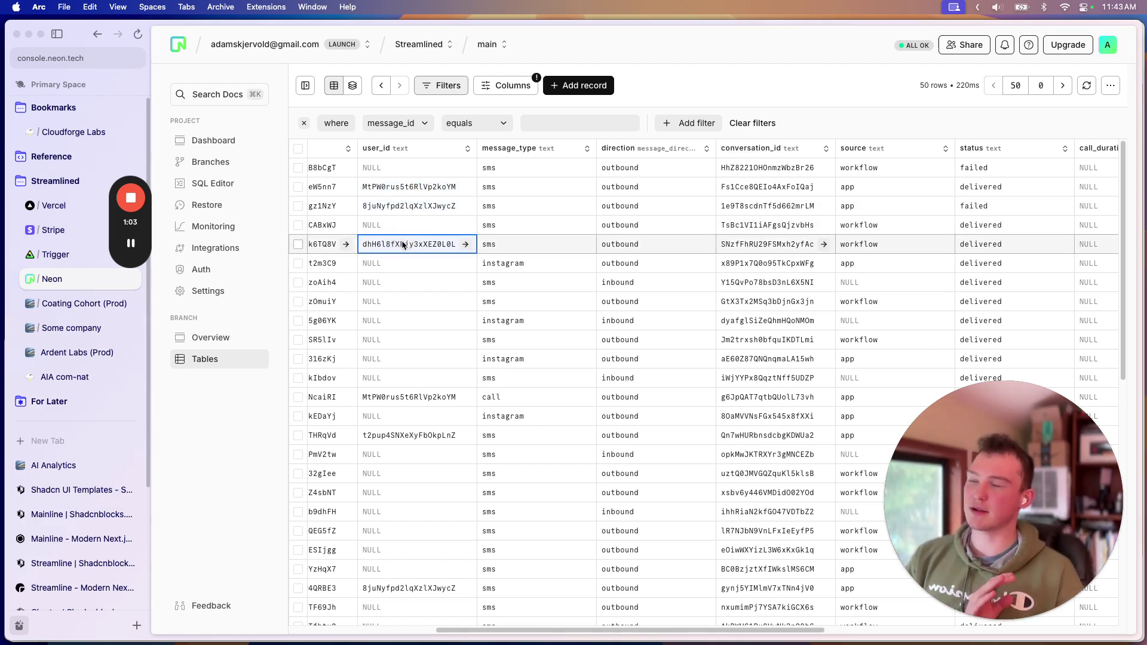
pyautogui.moveTo(389, 186); pyautogui.dragTo(389, 207)
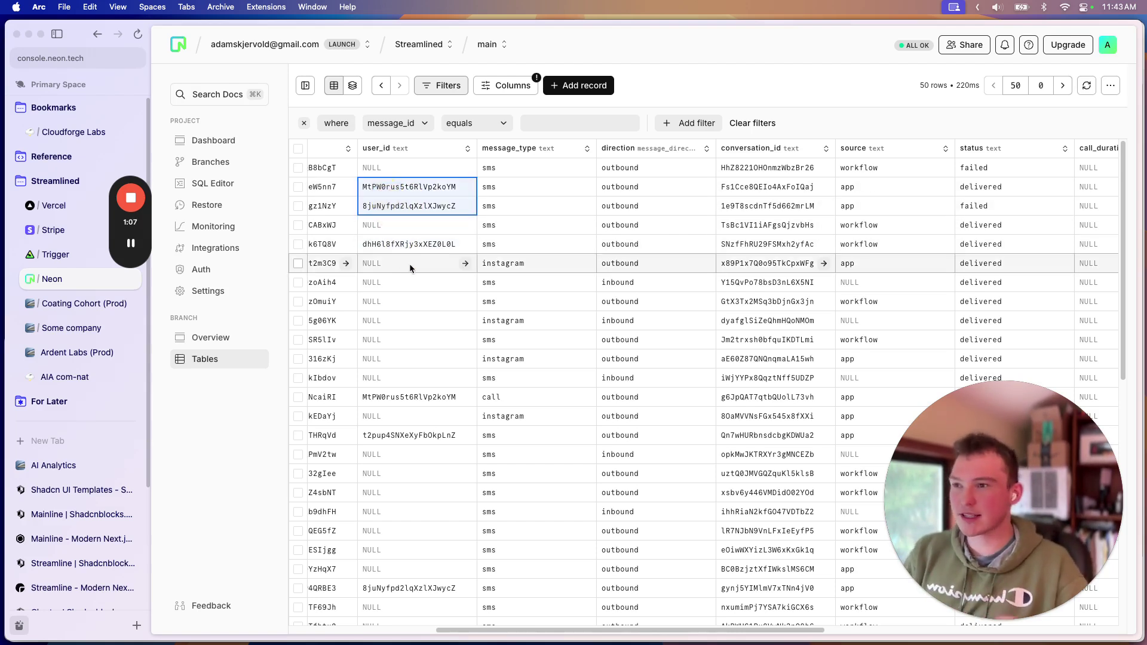
# Step: Compare the source and user_id values of the workflow message that carries a user ID
pyautogui.hscroll(3, 597, 339)
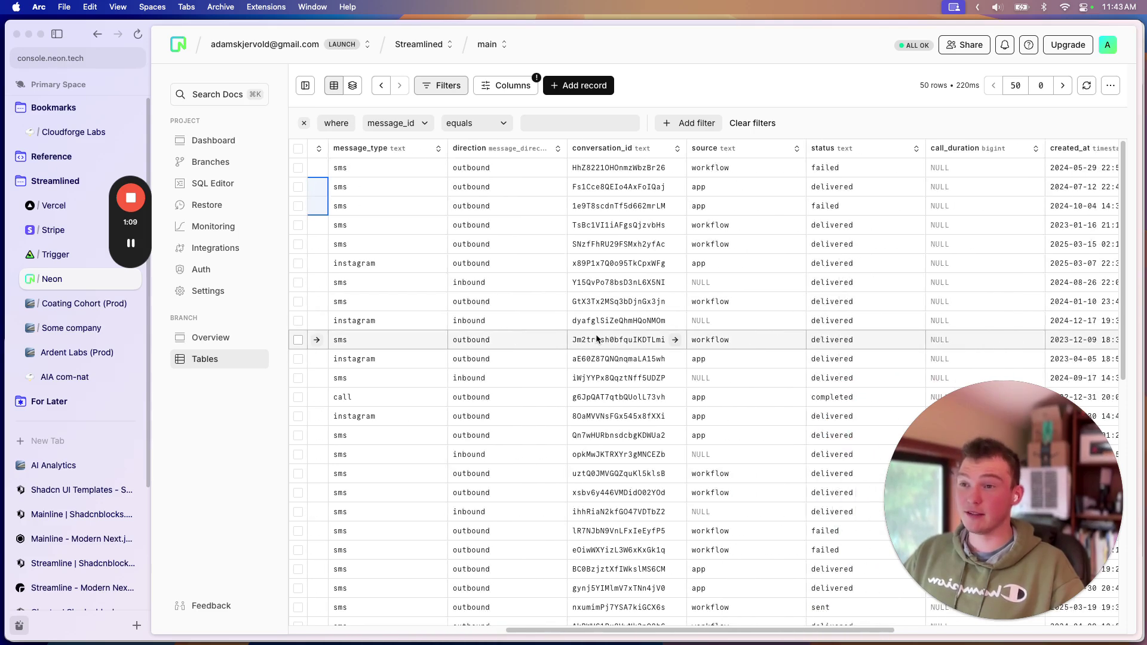
pyautogui.hscroll(-4, 600, 340)
pyautogui.click(927, 244)
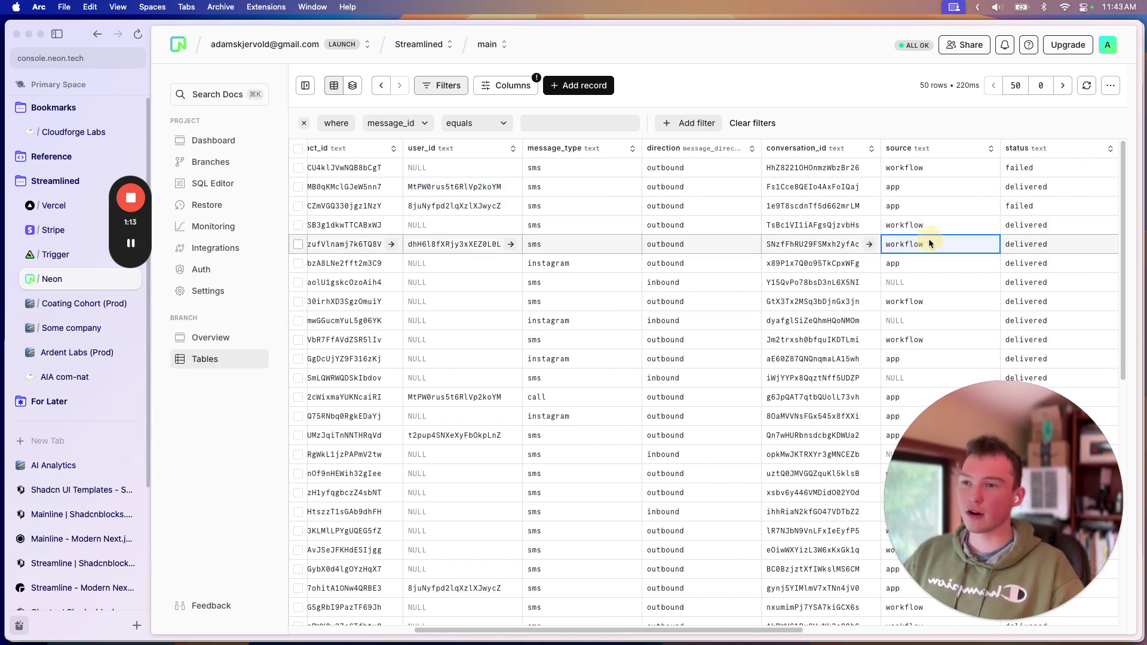
pyautogui.click(465, 243)
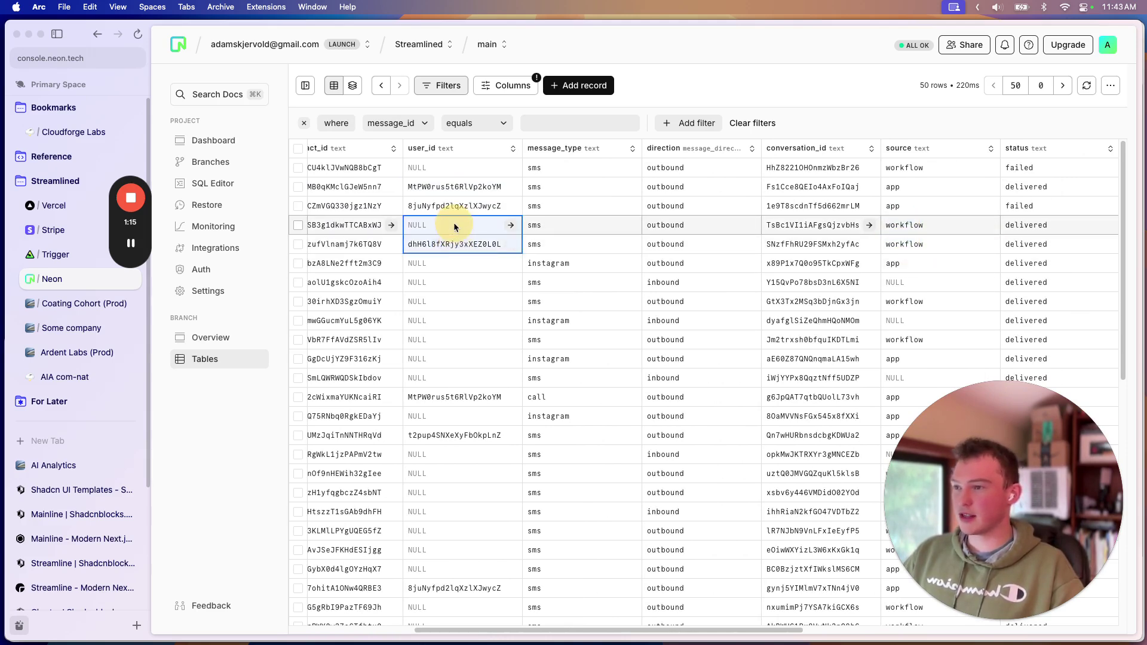
pyautogui.hscroll(-5, 483, 246)
pyautogui.hscroll(4, 514, 251)
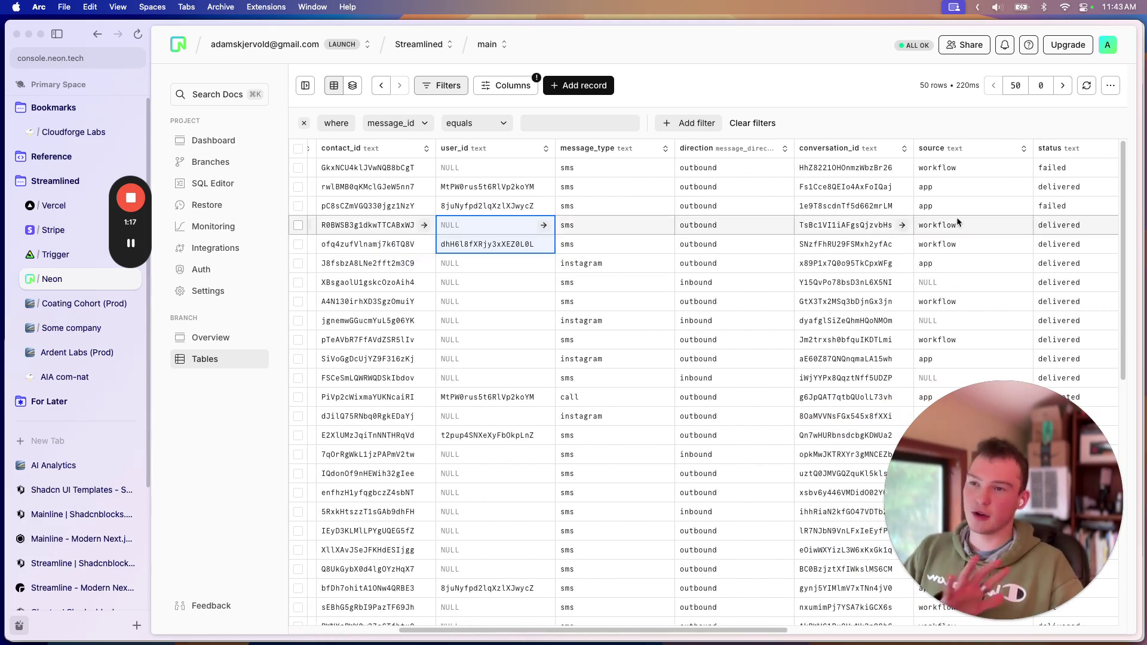
# Step: Examine the two adjacent workflow messages from user_id through source, focusing on the one with a NULL user_id
pyautogui.click(956, 223)
pyautogui.click(514, 230)
pyautogui.moveTo(489, 248); pyautogui.dragTo(936, 235)
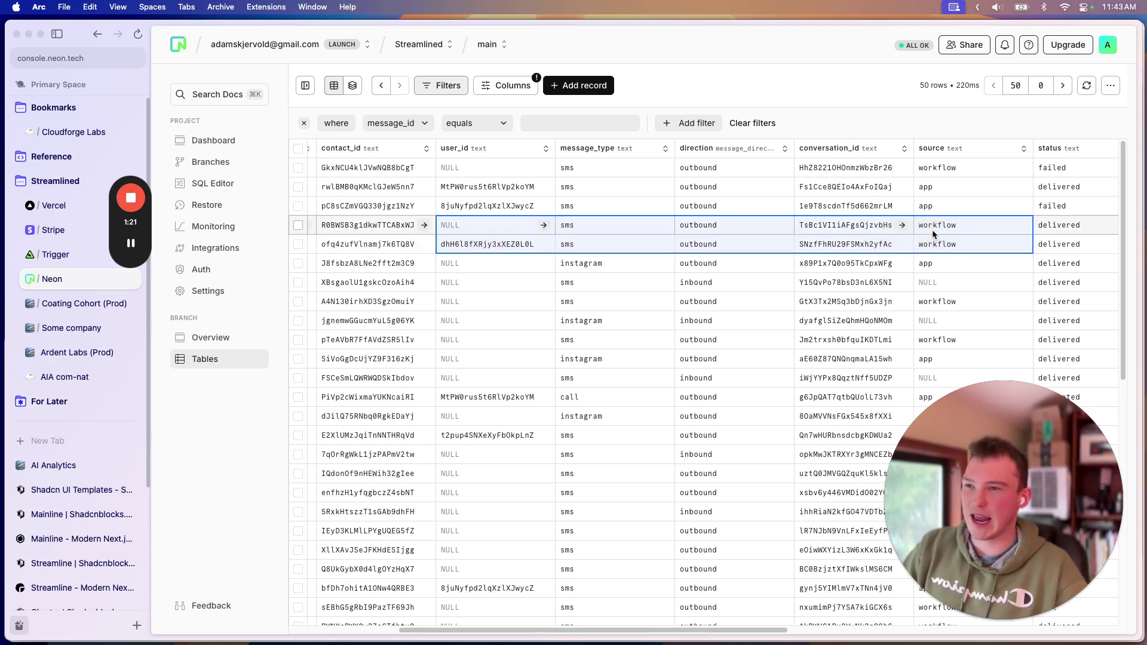
pyautogui.moveTo(487, 230); pyautogui.dragTo(937, 227)
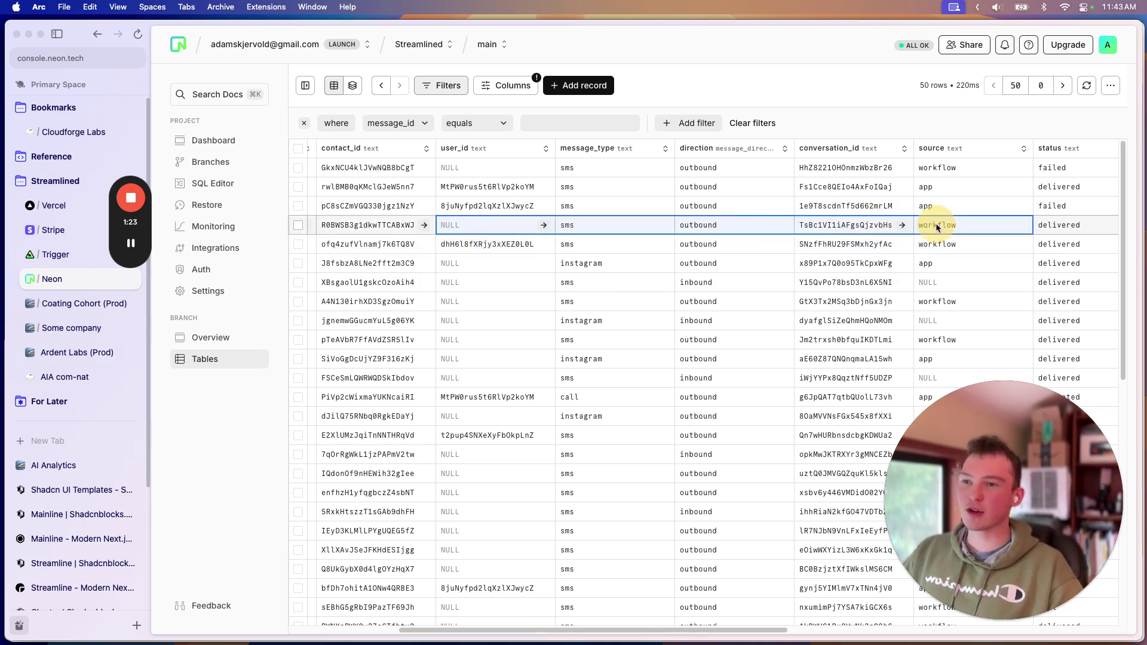
pyautogui.click(493, 231)
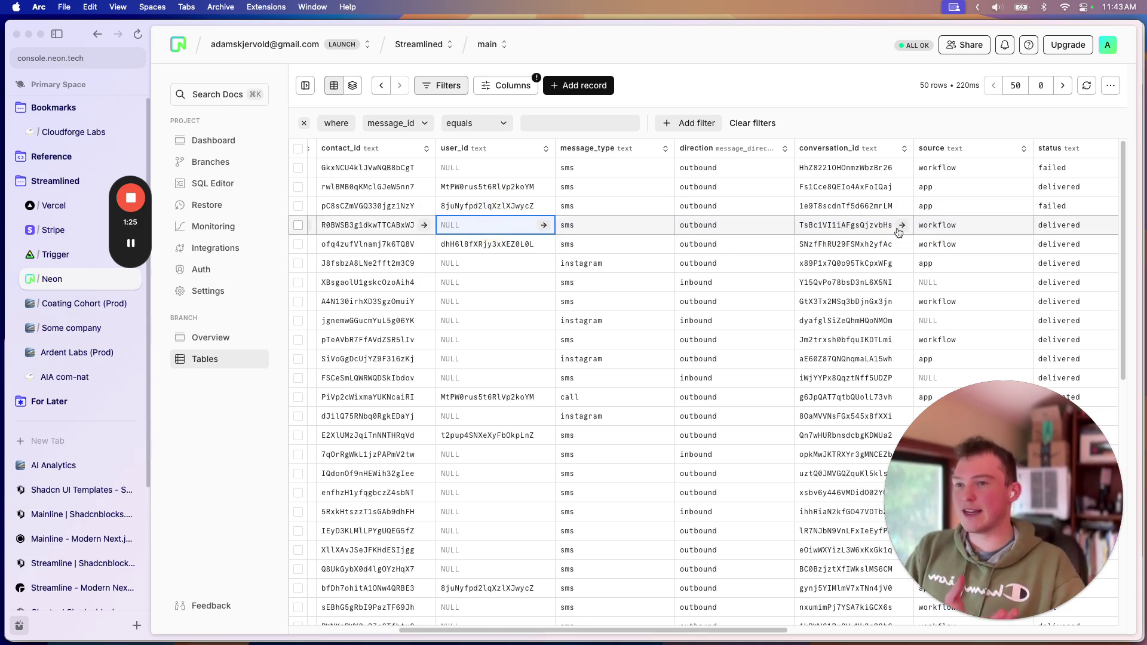
# Step: Examine the source column for app and workflow messages and the created_at timestamps in the messages table
pyautogui.click(801, 219)
pyautogui.hscroll(5, 801, 218)
pyautogui.click(664, 198)
pyautogui.moveTo(665, 199); pyautogui.dragTo(668, 244)
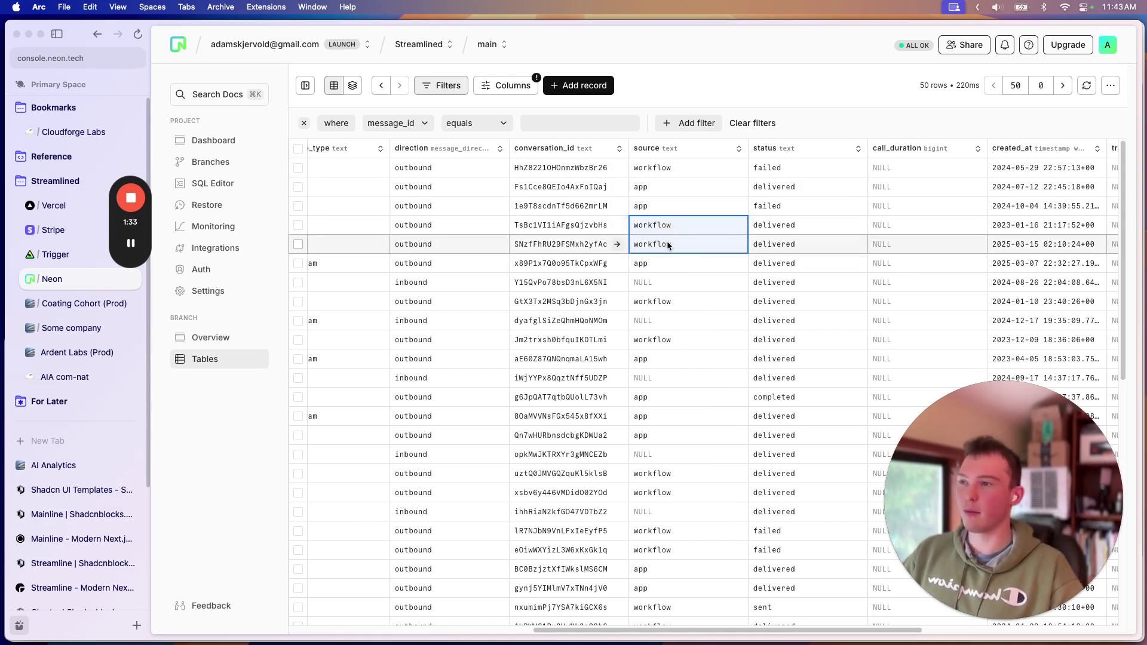
pyautogui.hscroll(10, 666, 241)
pyautogui.moveTo(667, 187); pyautogui.dragTo(671, 230)
pyautogui.hscroll(-4, 665, 233)
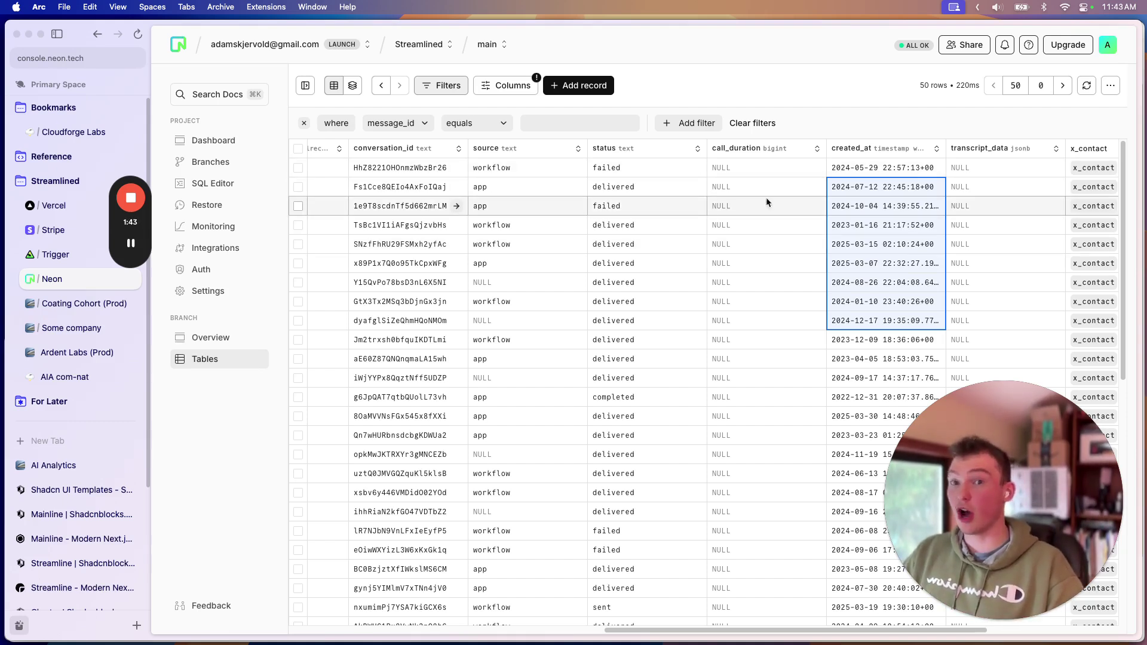
# Step: Switch to Cursor and review the speed_to_lead_all CASE expression in mv_contact_stats.sql
pyautogui.press('super+Tab')
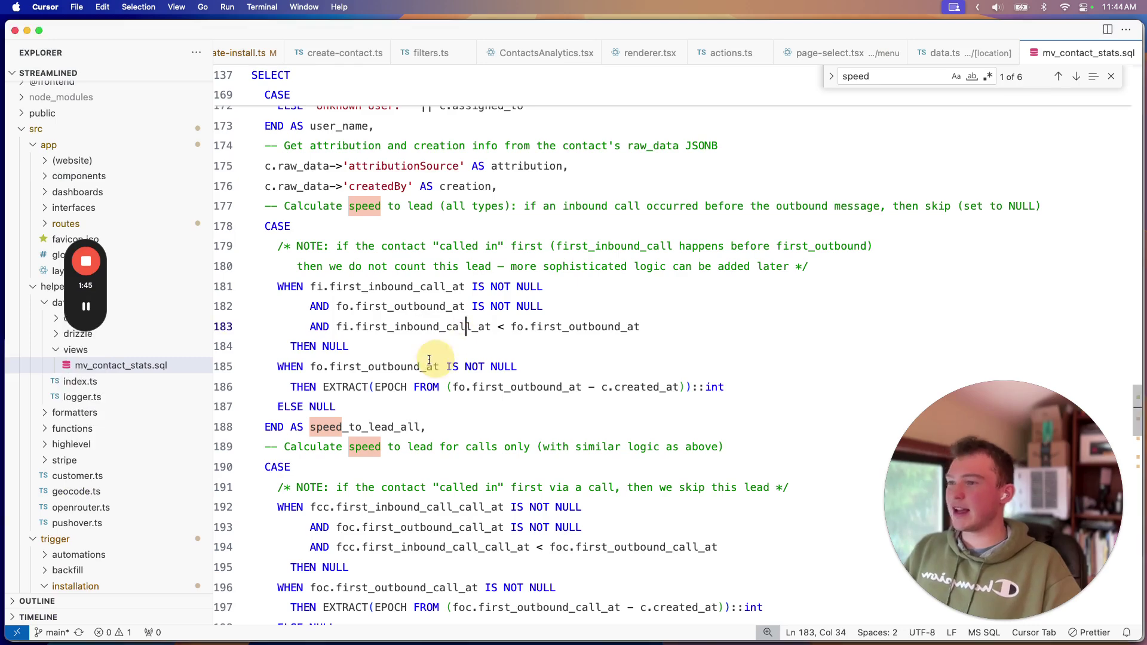
pyautogui.click(426, 365)
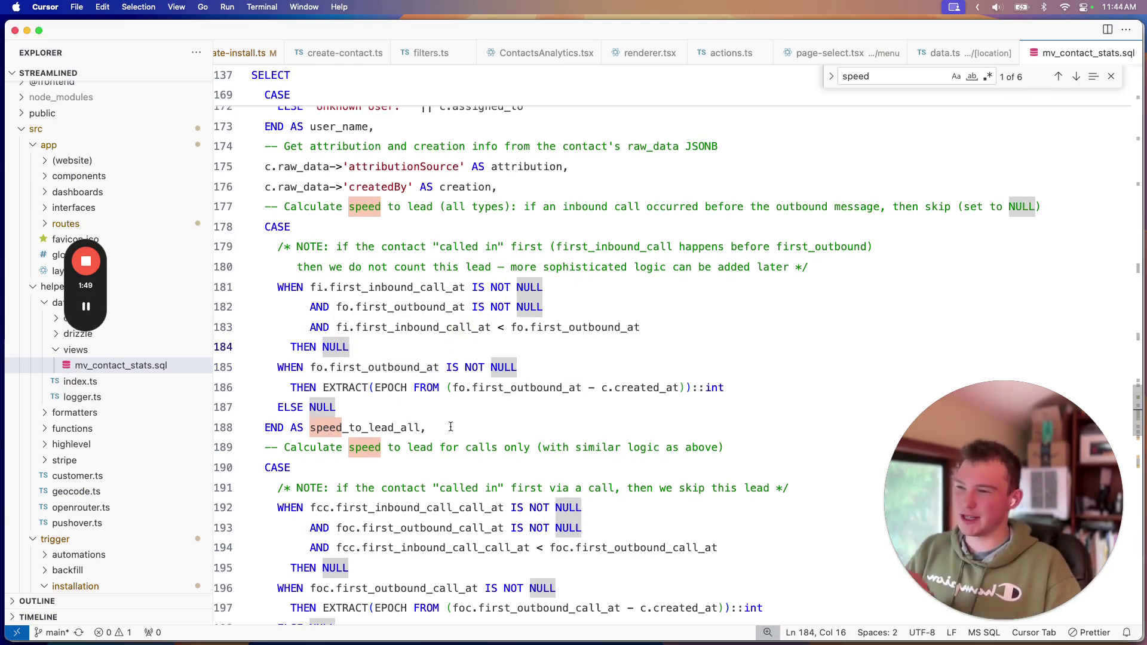
pyautogui.moveTo(425, 428); pyautogui.dragTo(267, 235)
pyautogui.click(439, 350)
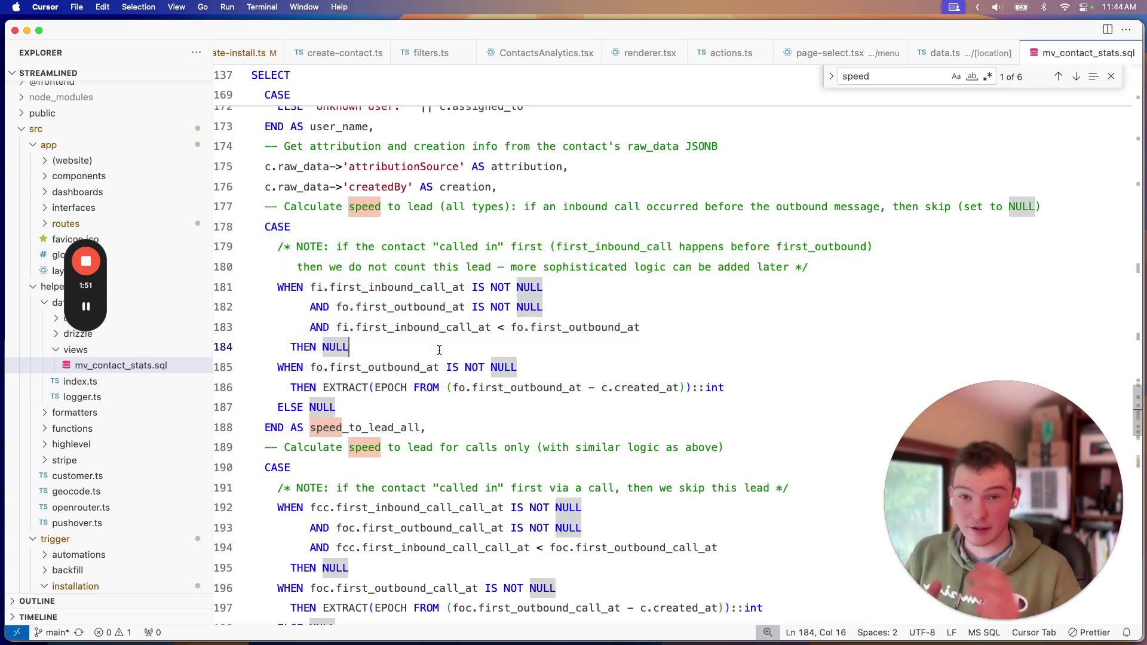
# Step: Examine the conditions on lines 181–183 that compare first_inbound_call_at with first_outbound_at
pyautogui.moveTo(332, 291); pyautogui.dragTo(423, 289)
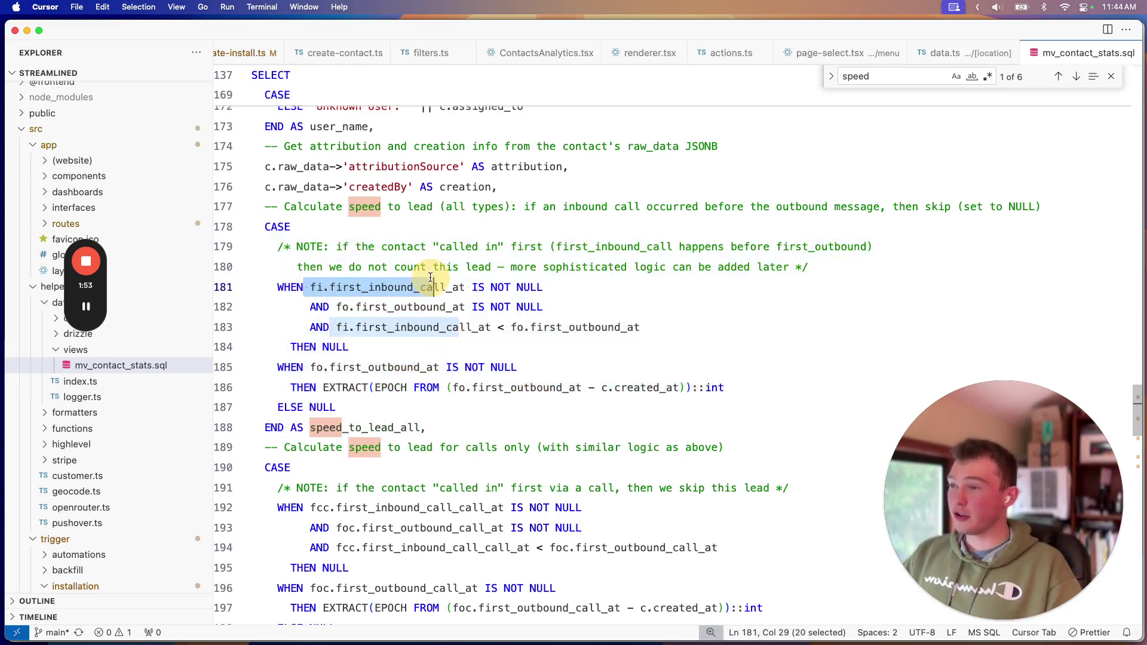
pyautogui.moveTo(330, 287); pyautogui.dragTo(425, 278)
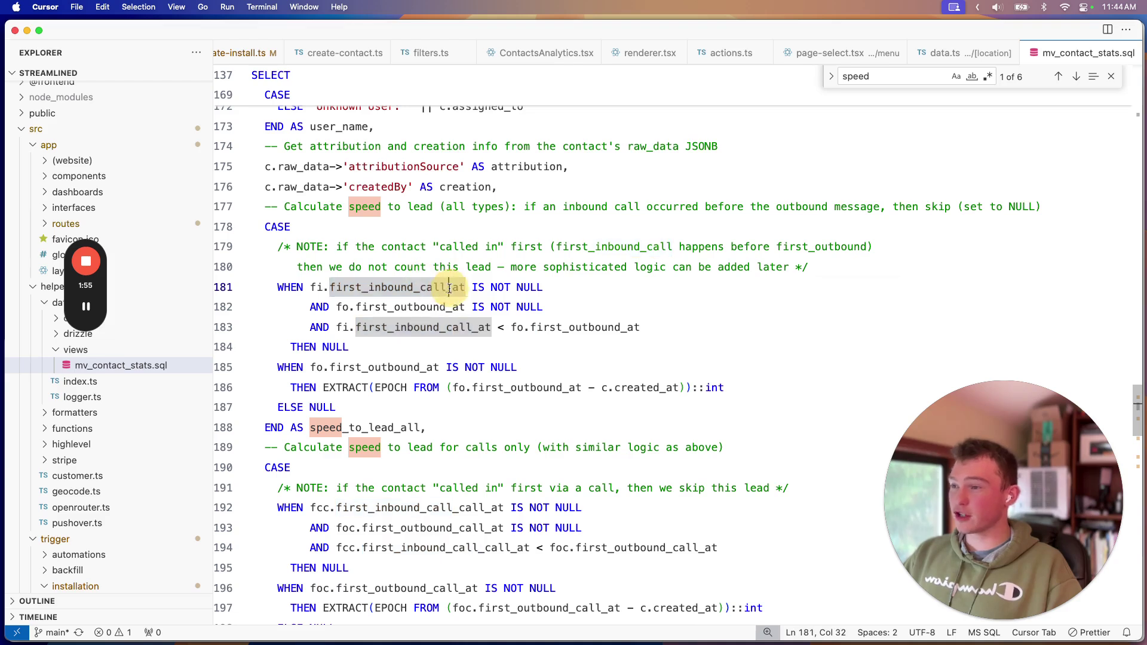
pyautogui.click(422, 290)
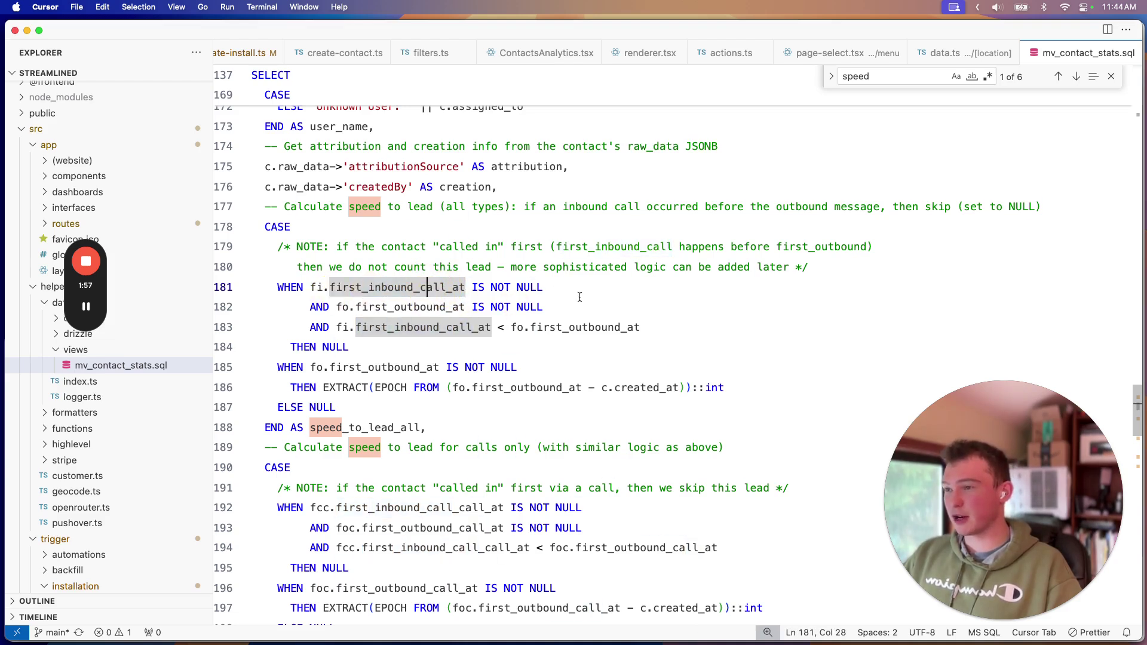
pyautogui.click(550, 288)
pyautogui.moveTo(551, 307); pyautogui.dragTo(447, 307)
pyautogui.click(565, 307)
pyautogui.click(371, 327)
pyautogui.moveTo(327, 327); pyautogui.dragTo(648, 327)
pyautogui.click(710, 335)
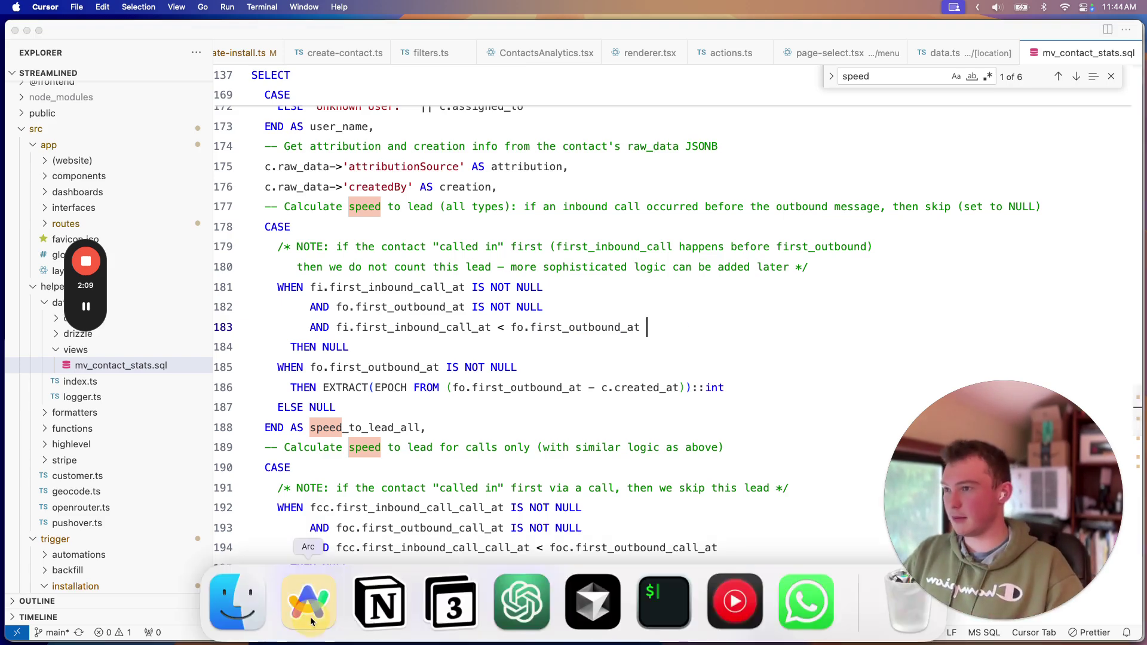
# Step: Switch back to Arc's Ardent Labs (Prod) dashboard and inspect the assignee, speed to lead and touches of the 4h 42m 34s contact
pyautogui.click(313, 602)
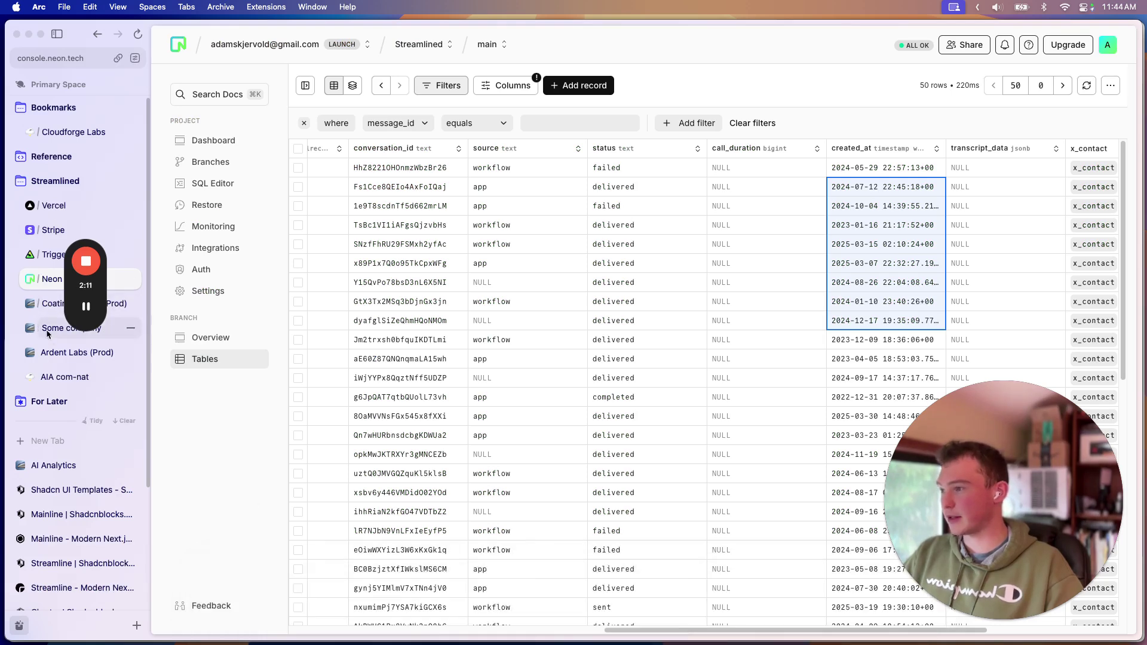
pyautogui.click(52, 353)
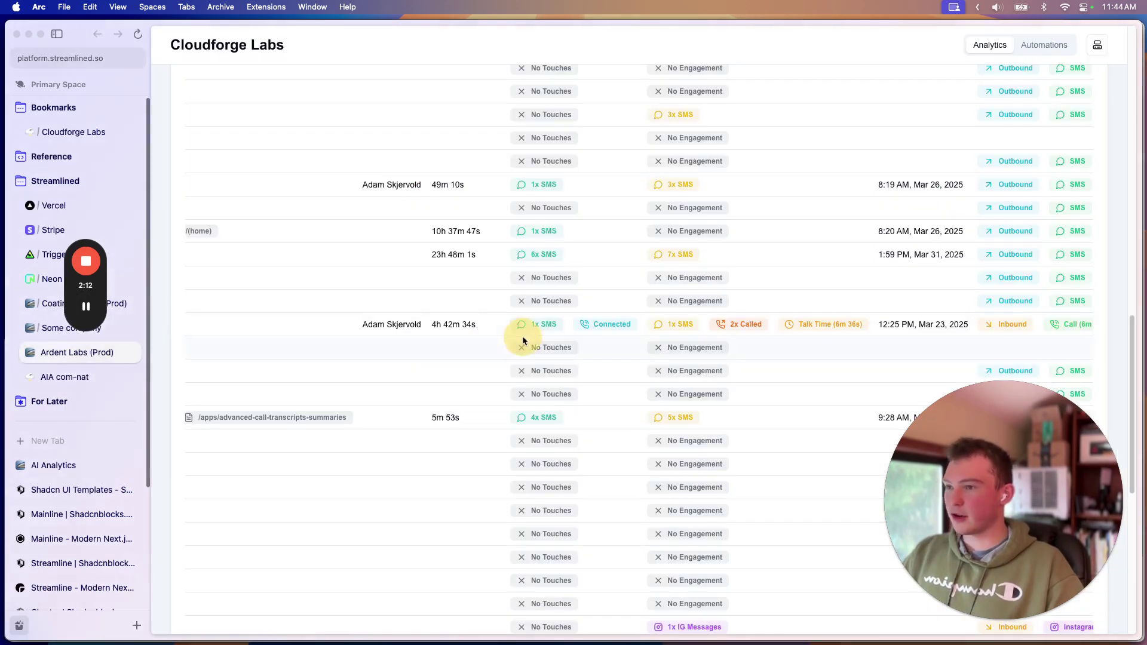
pyautogui.hscroll(5, 527, 337)
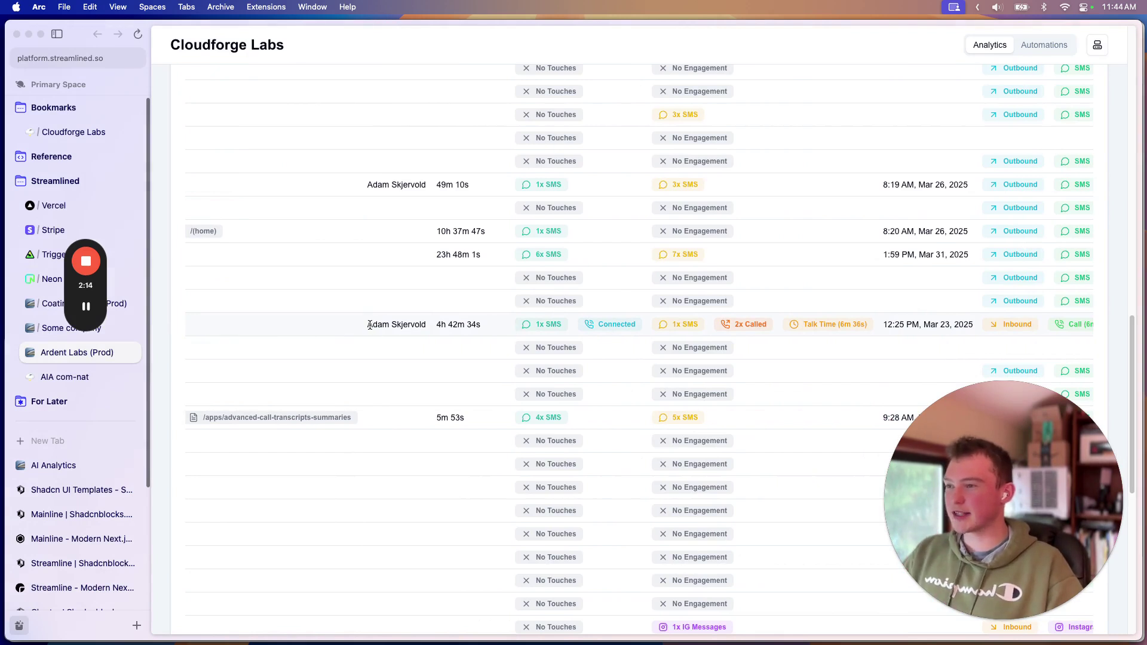
pyautogui.doubleClick(409, 325)
pyautogui.moveTo(479, 324); pyautogui.dragTo(437, 325)
pyautogui.doubleClick(549, 323)
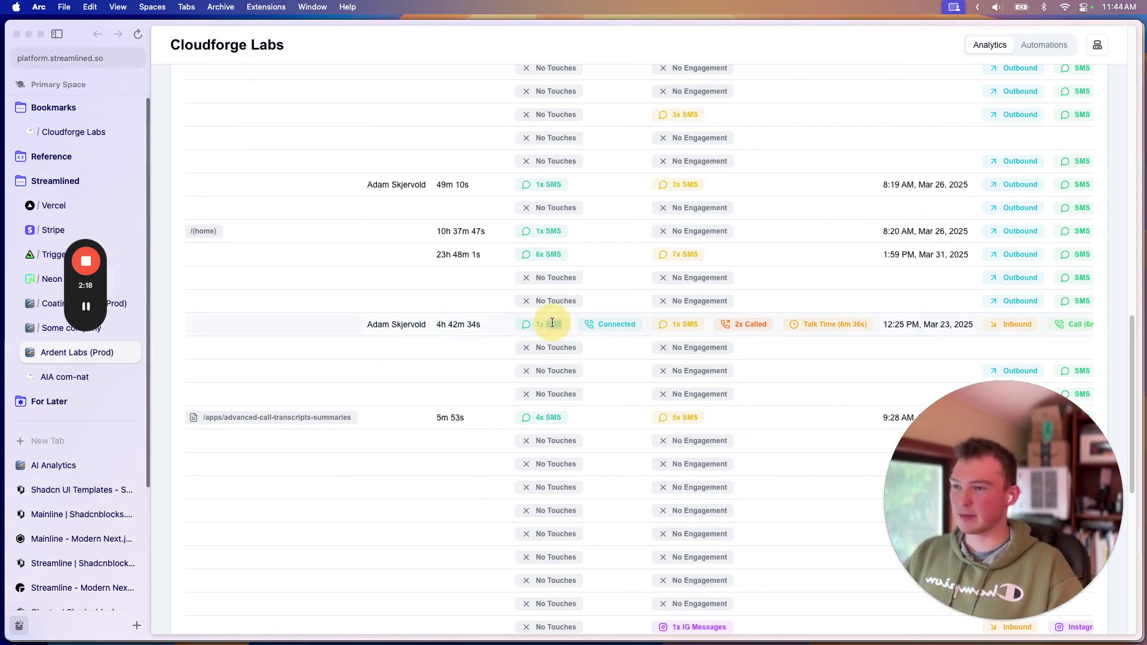
# Step: Examine the same contact's call and SMS engagement against its SMS touch
pyautogui.hscroll(2, 550, 331)
pyautogui.click(669, 325)
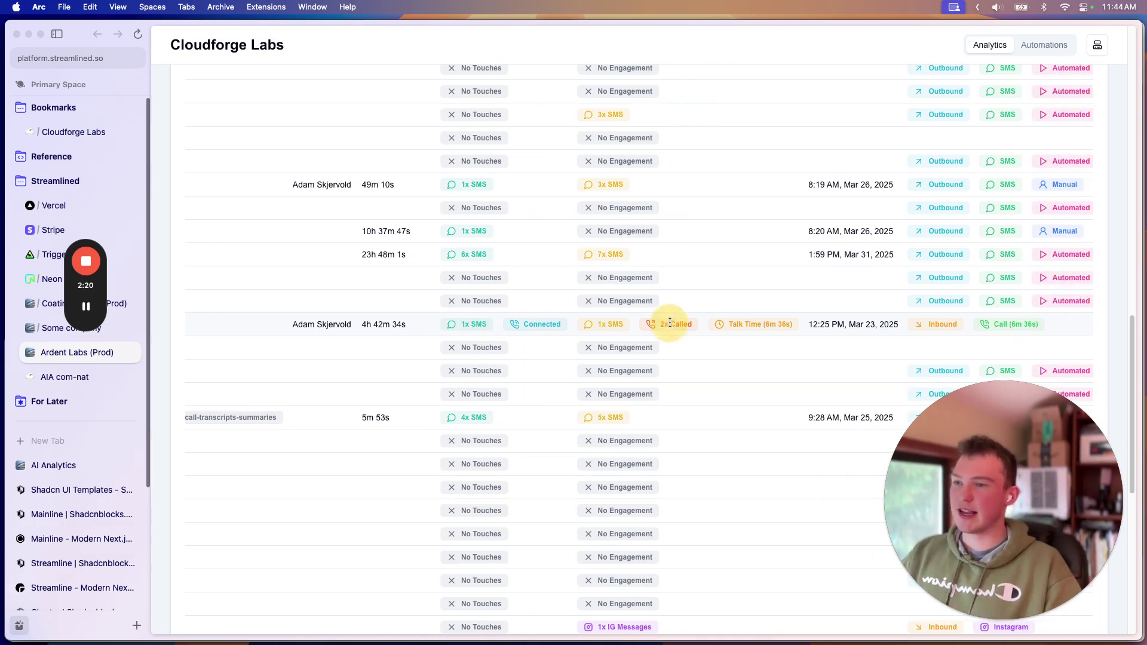
pyautogui.moveTo(693, 323); pyautogui.dragTo(679, 321)
pyautogui.doubleClick(473, 324)
pyautogui.click(627, 345)
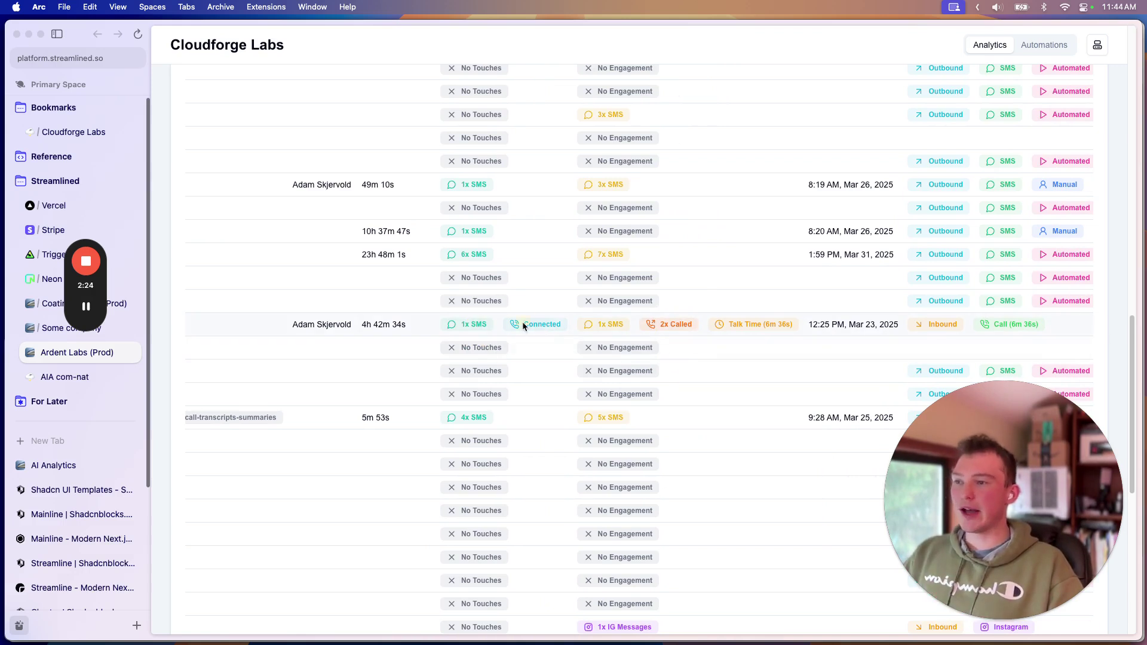
# Step: Examine the connected-call touch in the 4h 42m 34s contact's touch summary
pyautogui.doubleClick(547, 328)
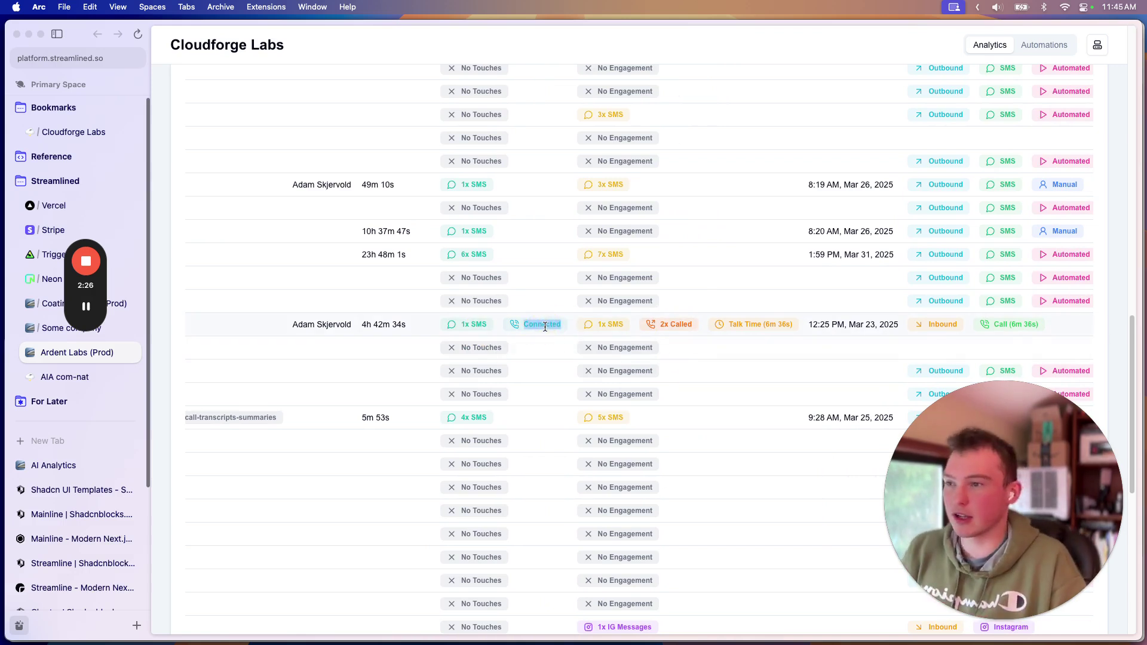
pyautogui.click(542, 327)
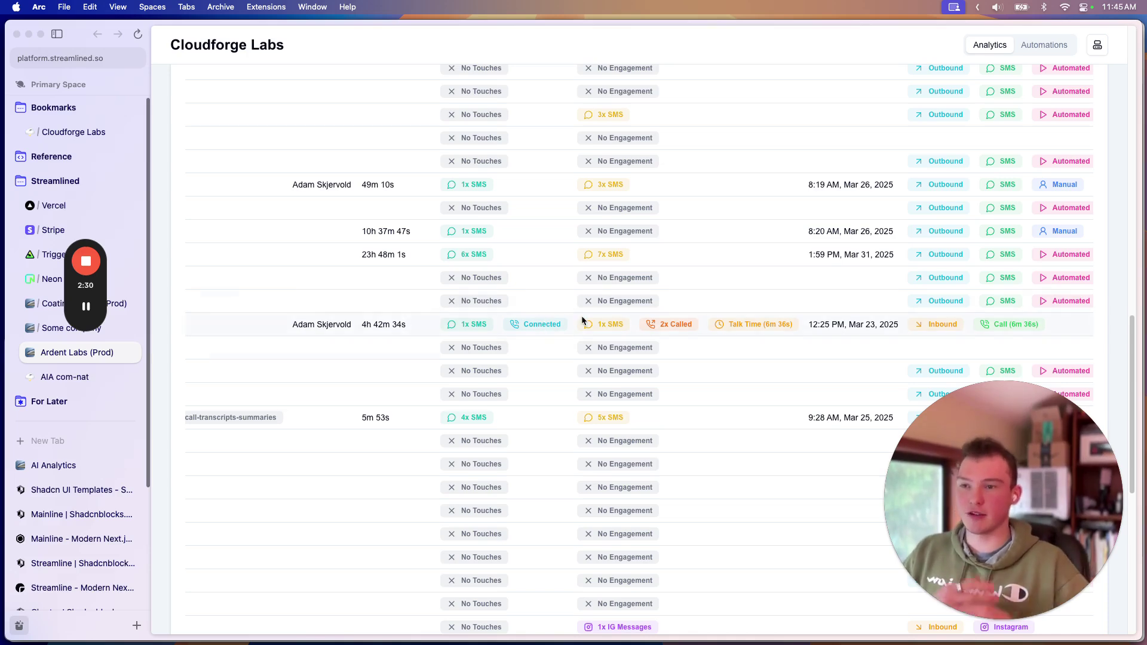
pyautogui.scroll(10, 583, 321)
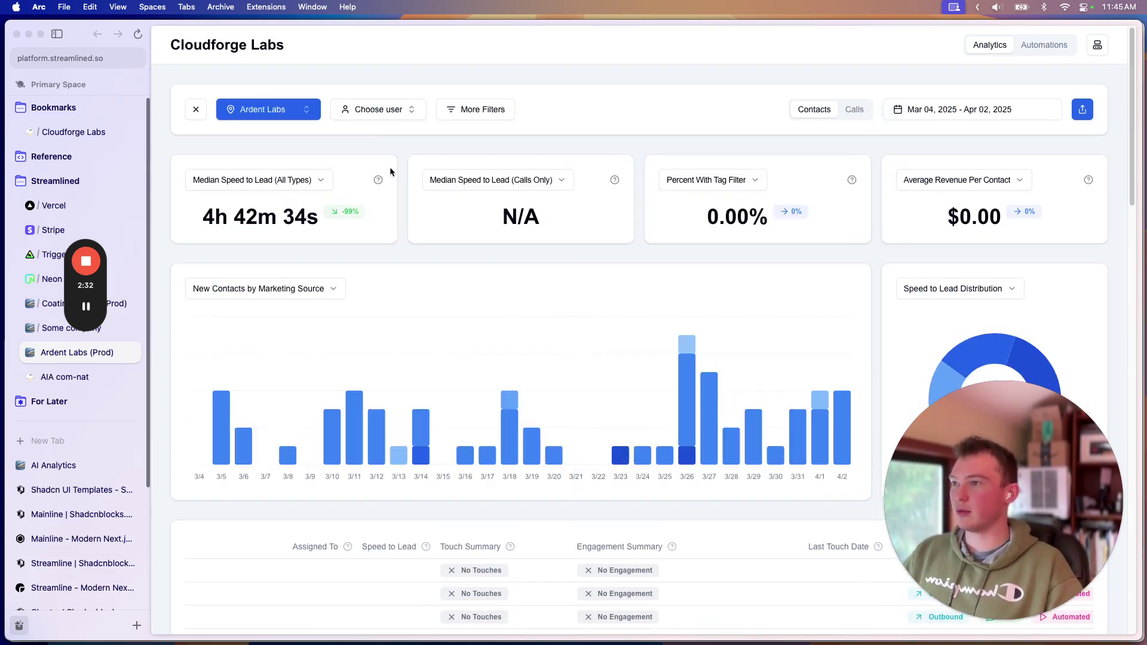
pyautogui.scroll(-15, 552, 383)
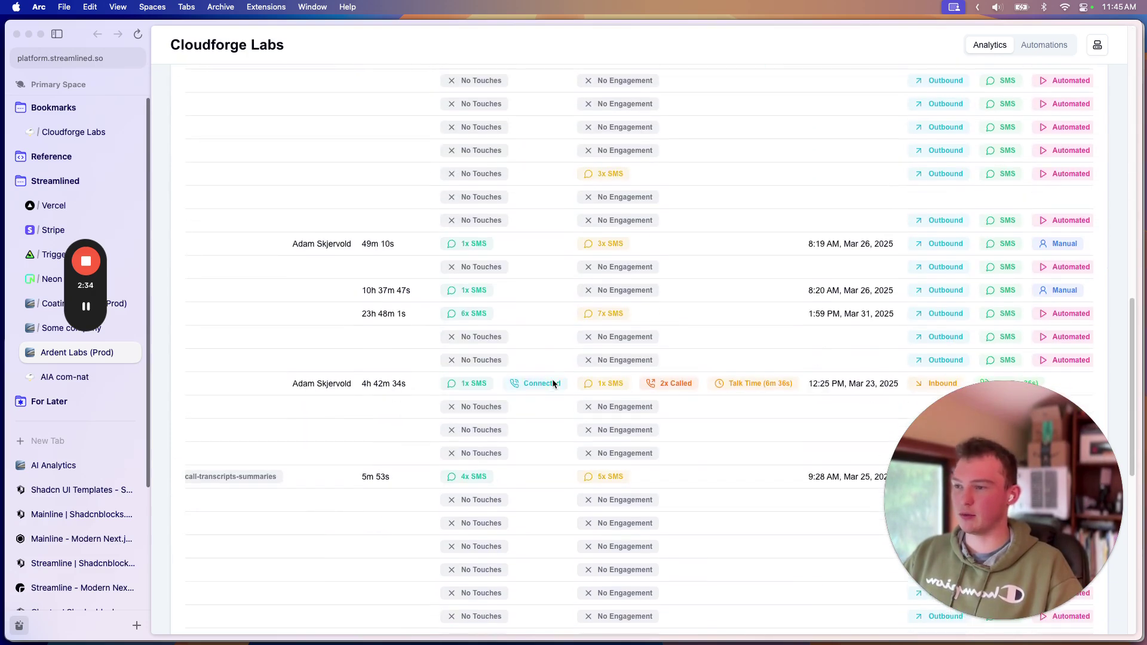
pyautogui.scroll(10, 543, 393)
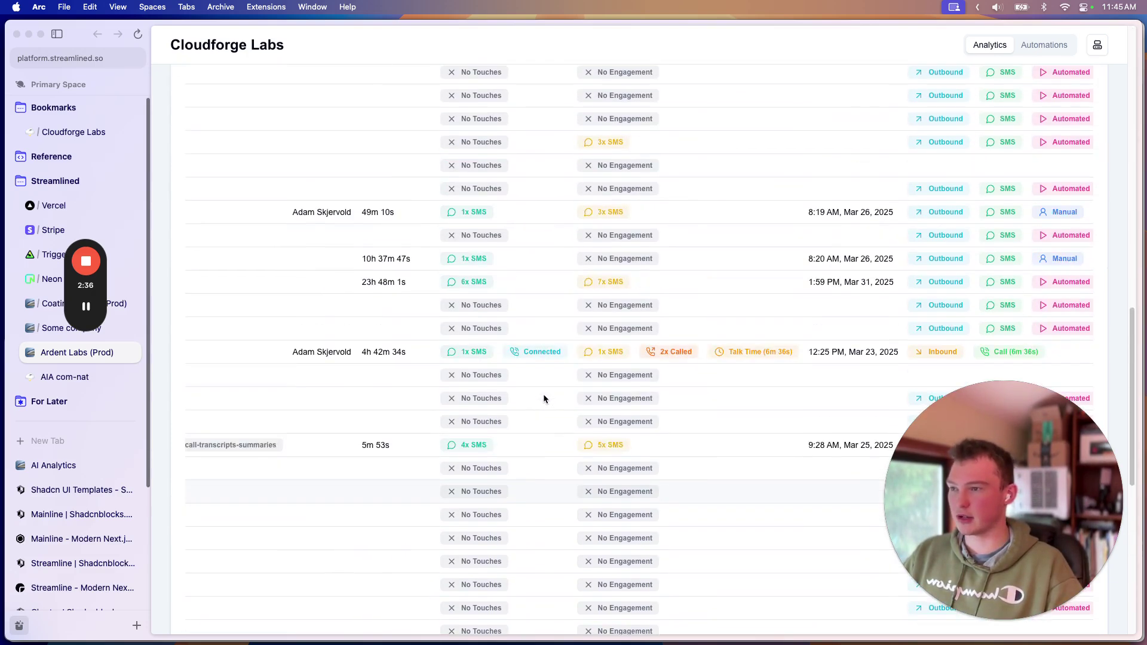
pyautogui.hscroll(4, 549, 354)
pyautogui.tripleClick(641, 352)
pyautogui.moveTo(409, 352); pyautogui.dragTo(466, 357)
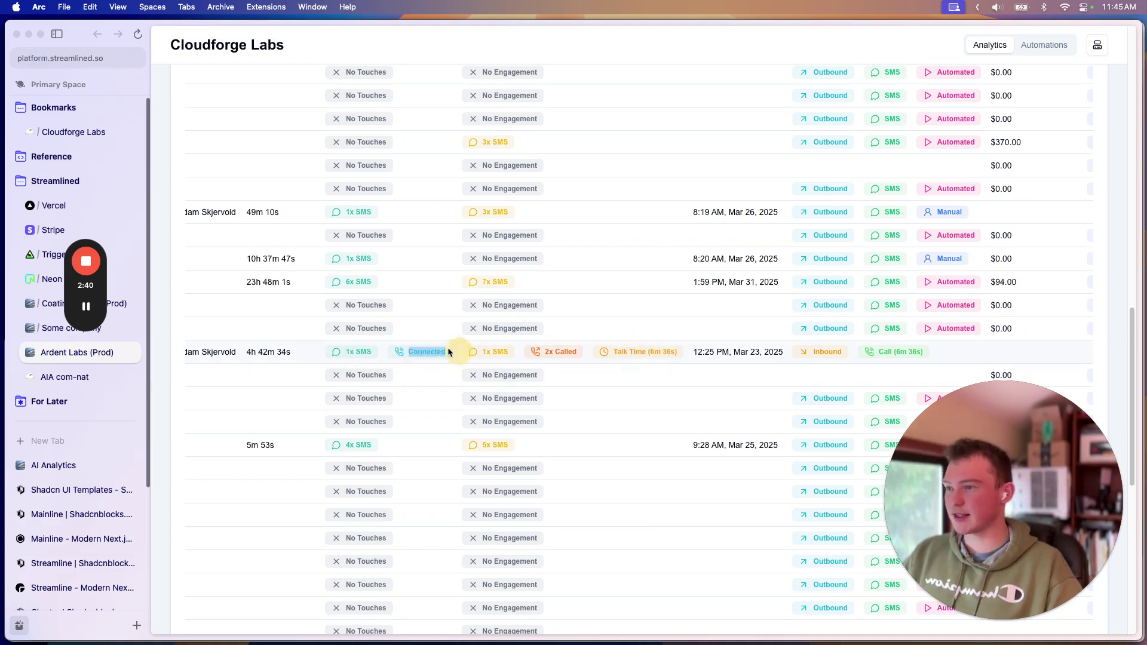
pyautogui.hscroll(-4, 466, 359)
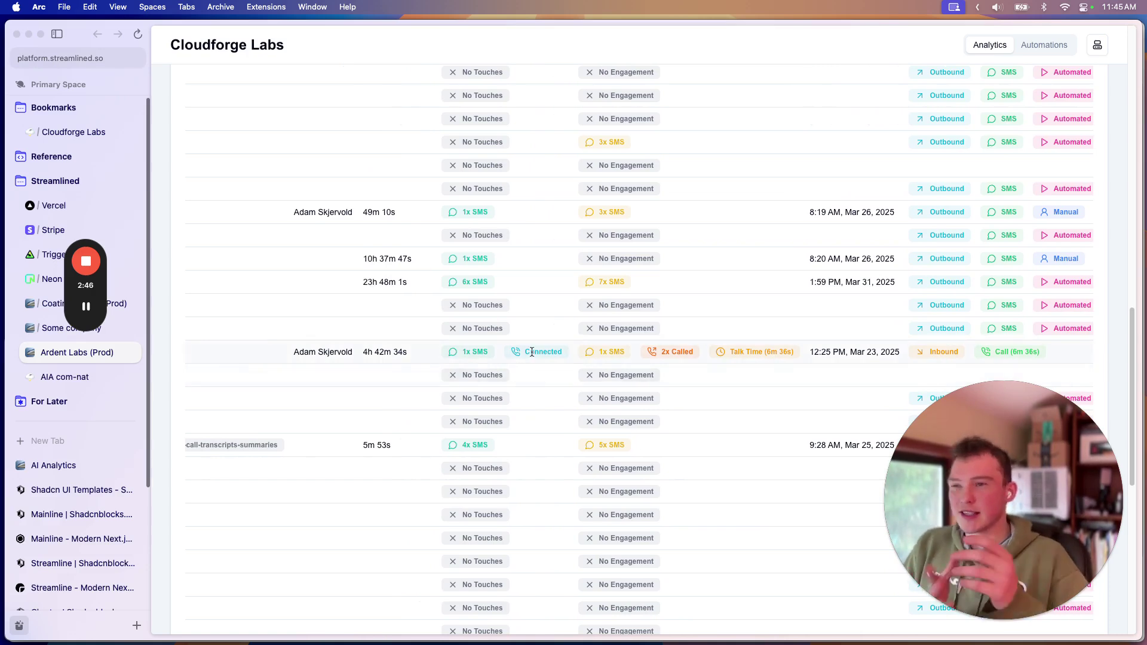
# Step: Return to the dashboard summary and inspect the Median Speed to Lead (All Types) value
pyautogui.scroll(10, 532, 352)
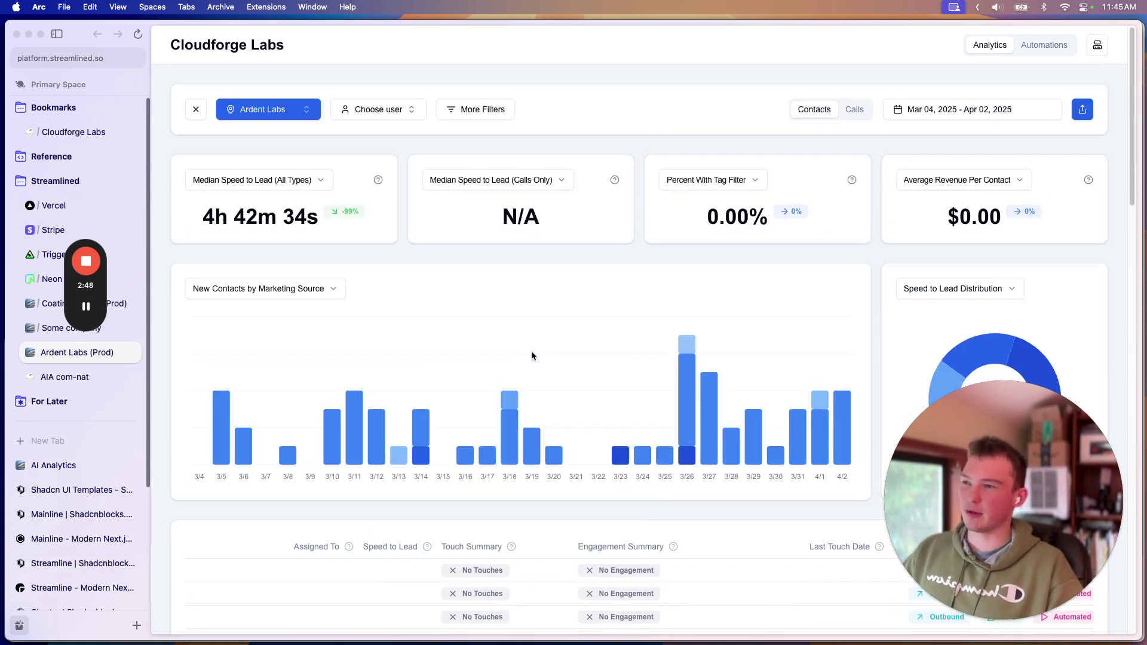
pyautogui.tripleClick(281, 216)
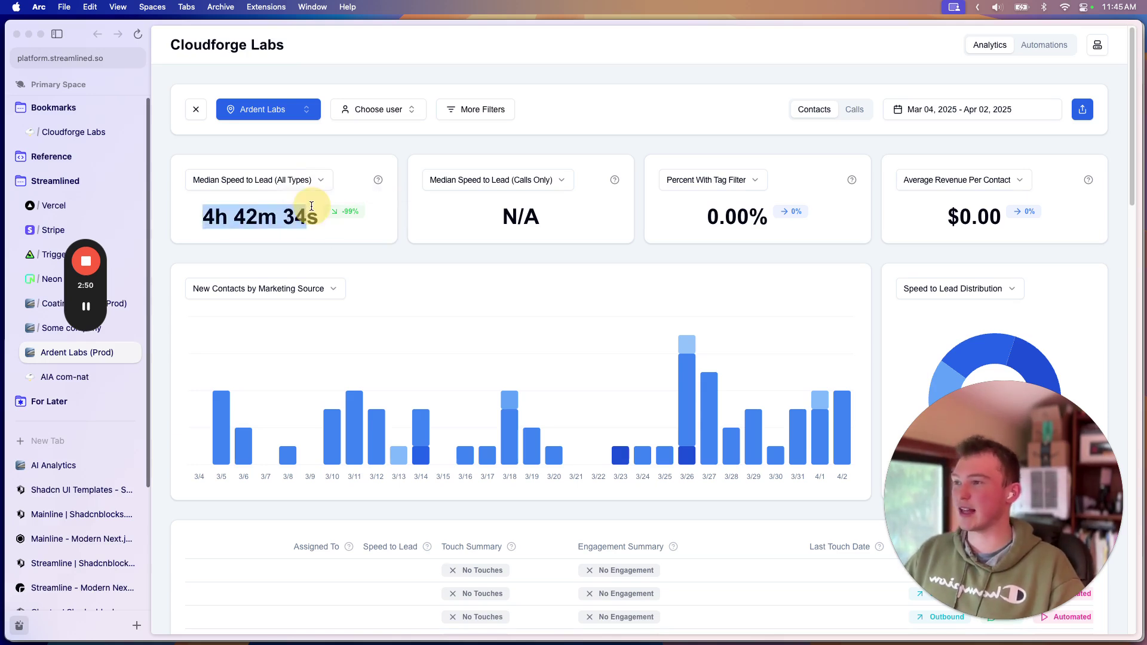
pyautogui.moveTo(197, 220); pyautogui.dragTo(304, 216)
pyautogui.click(311, 216)
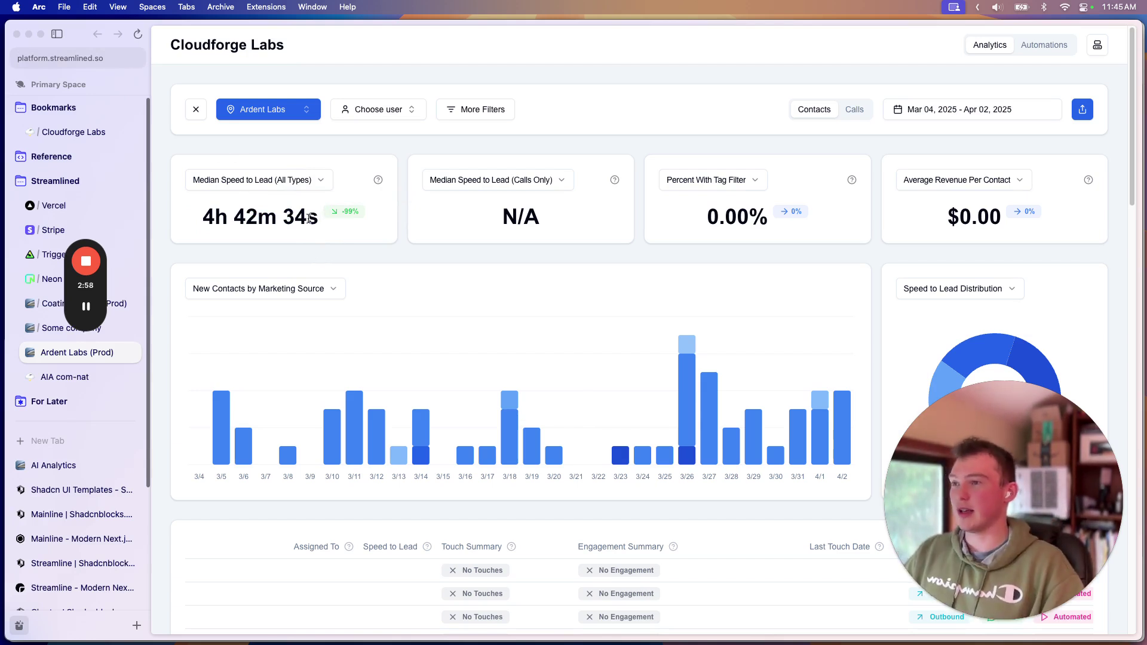
pyautogui.doubleClick(296, 227)
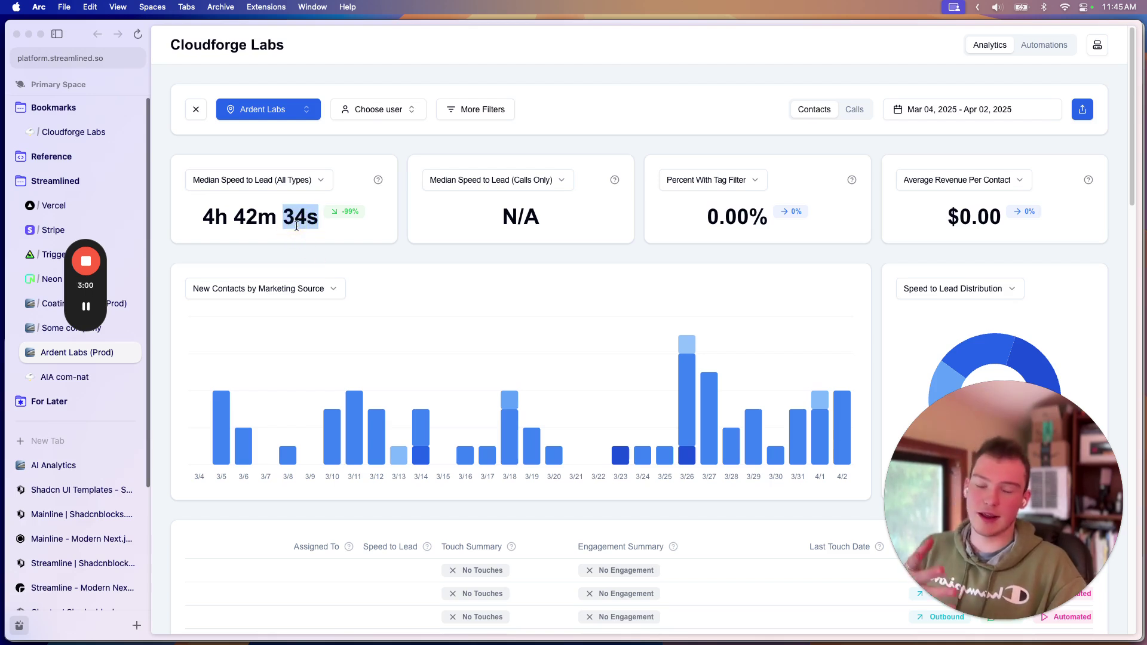
pyautogui.click(297, 227)
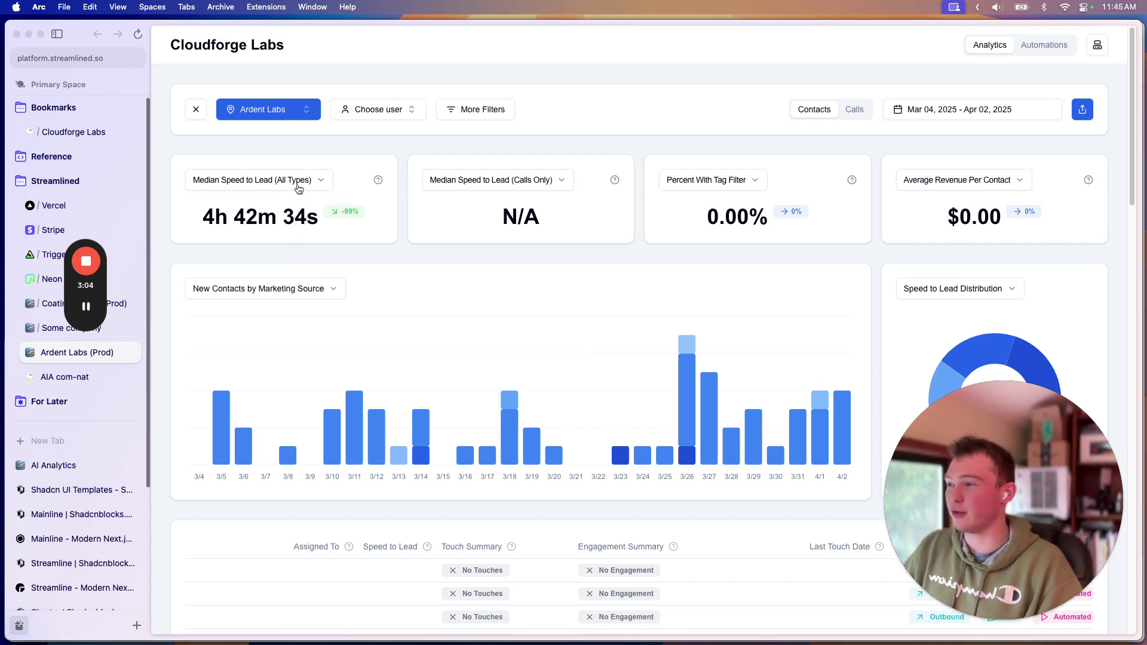
# Step: Turn on Redact Mode and show the analytics of a different location for Mar 04, 2025 - Apr 02, 2025
pyautogui.moveTo(86, 239); pyautogui.dragTo(73, 476)
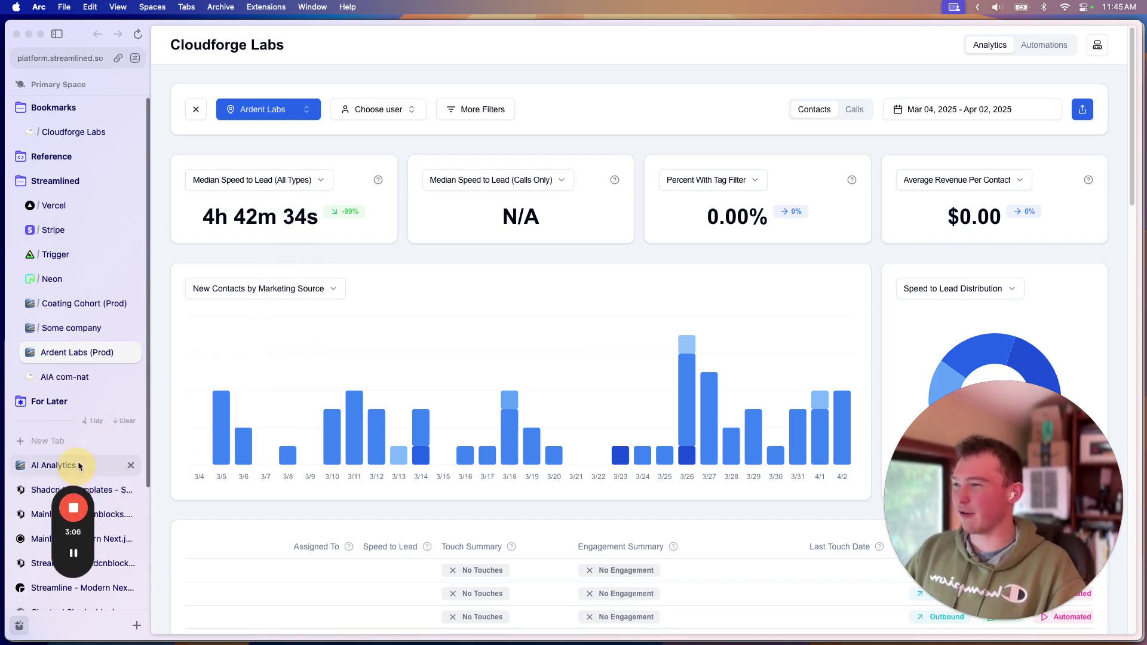
pyautogui.press('super+shift+r')
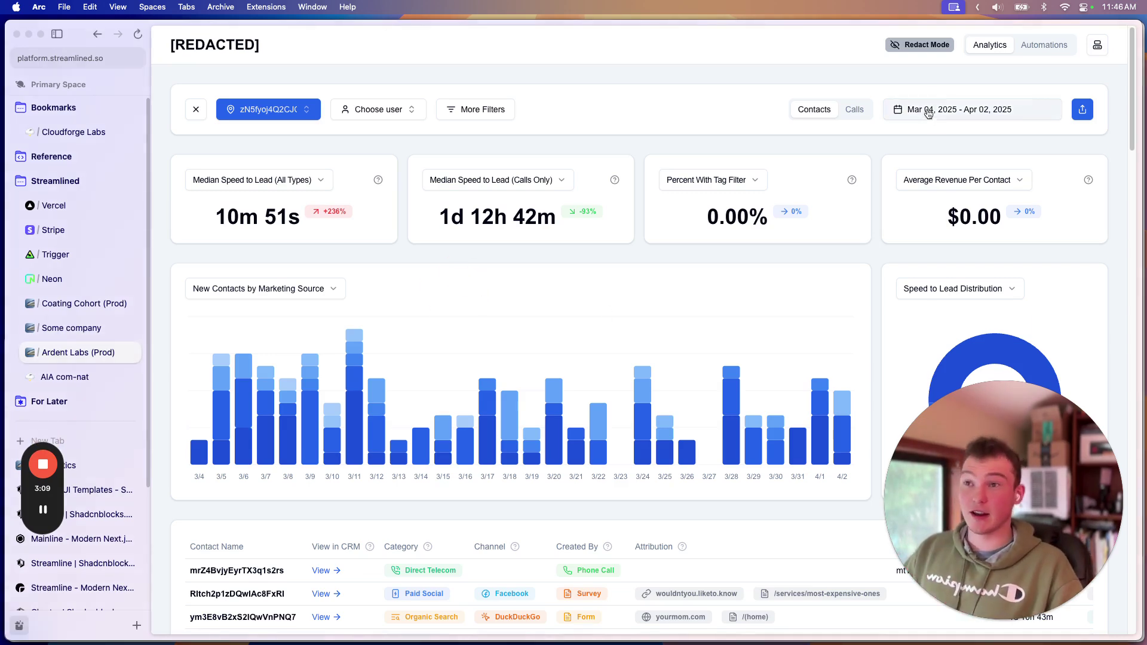
pyautogui.click(762, 94)
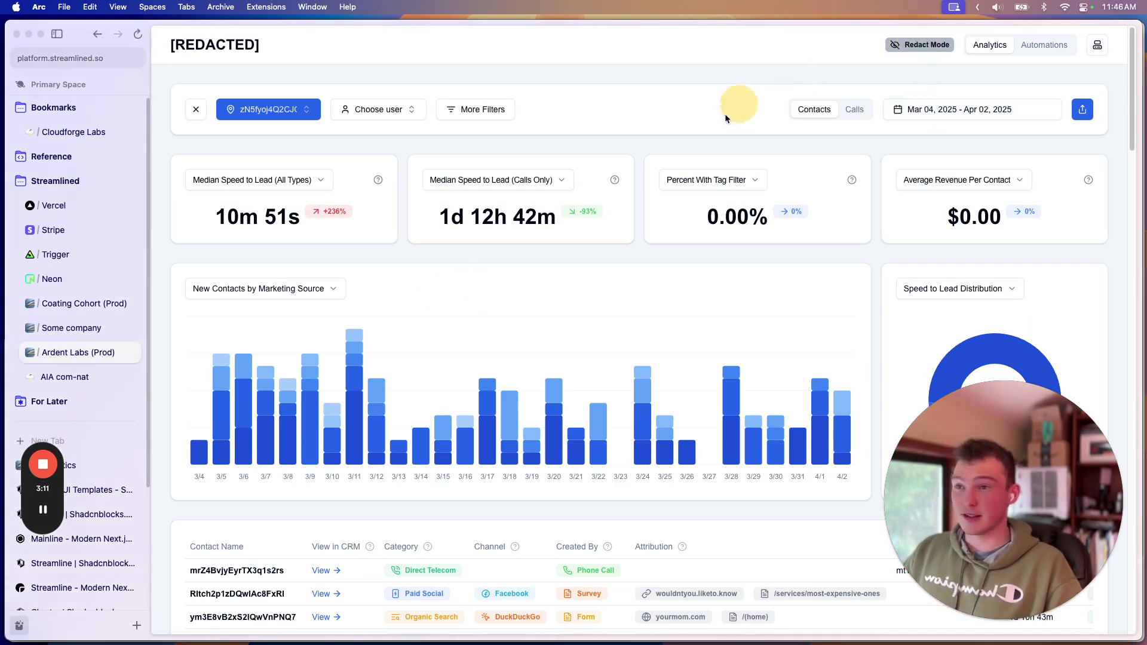
# Step: Examine the redacted attribution domains of the survey and form contacts in the contacts table
pyautogui.scroll(-10, 741, 353)
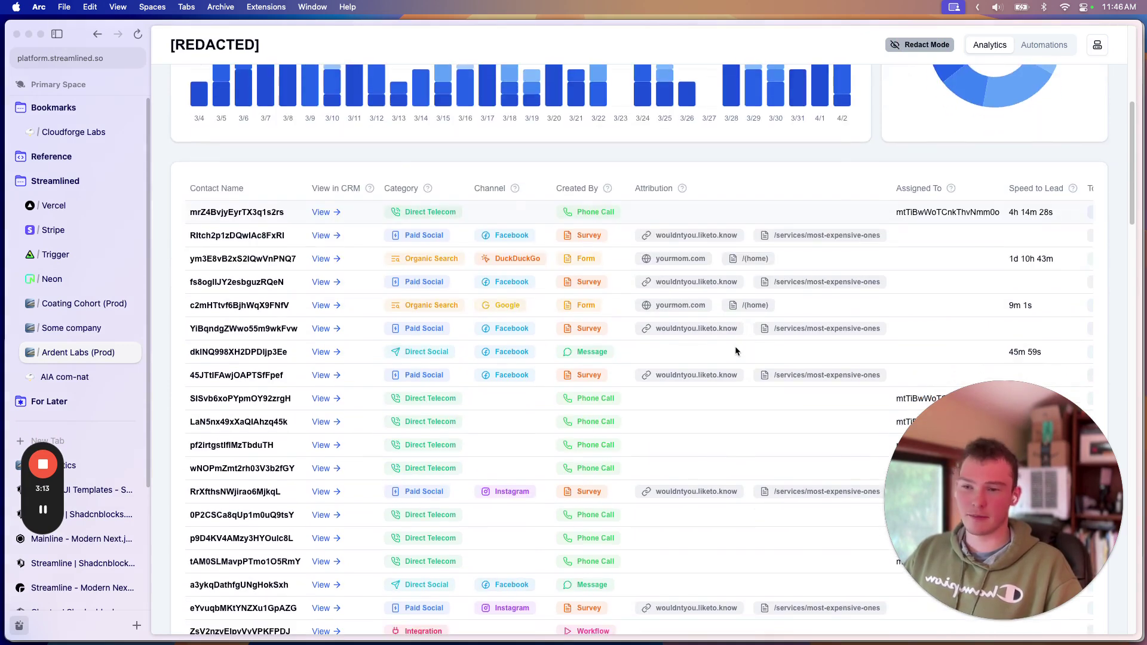
pyautogui.moveTo(657, 236); pyautogui.dragTo(726, 239)
pyautogui.click(677, 237)
pyautogui.click(727, 239)
pyautogui.moveTo(658, 258); pyautogui.dragTo(692, 256)
pyautogui.click(703, 257)
pyautogui.scroll(3, 706, 368)
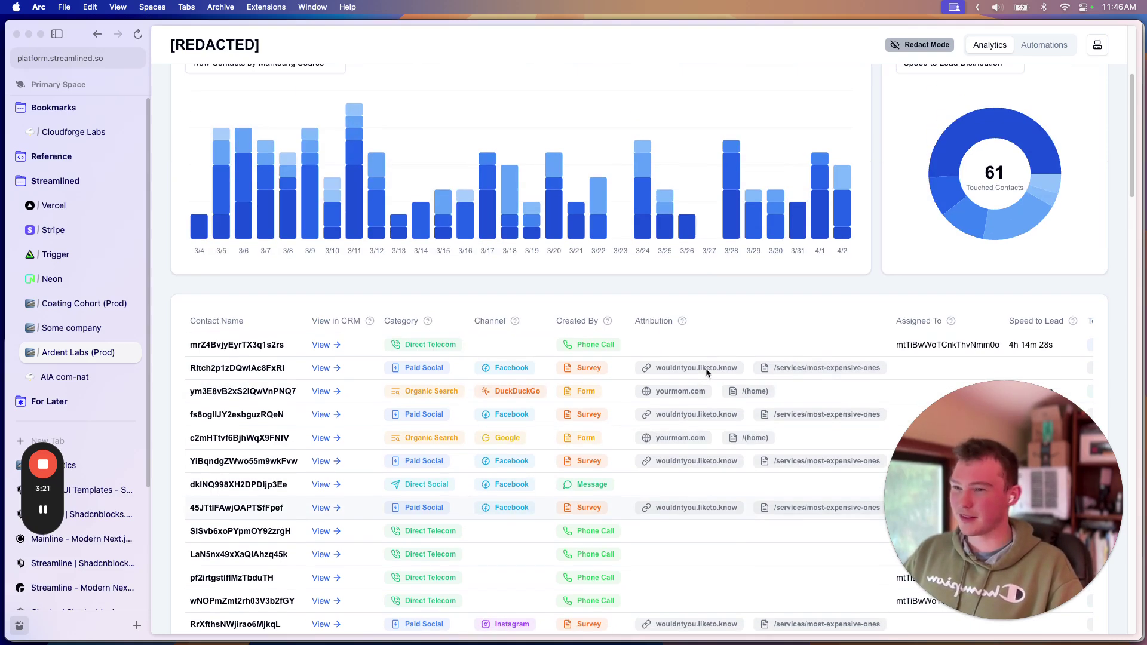
# Step: Inspect this location's Median Speed to Lead (All Types) value in the dashboard summary
pyautogui.hscroll(4, 701, 377)
pyautogui.hscroll(-4, 700, 378)
pyautogui.scroll(5, 701, 377)
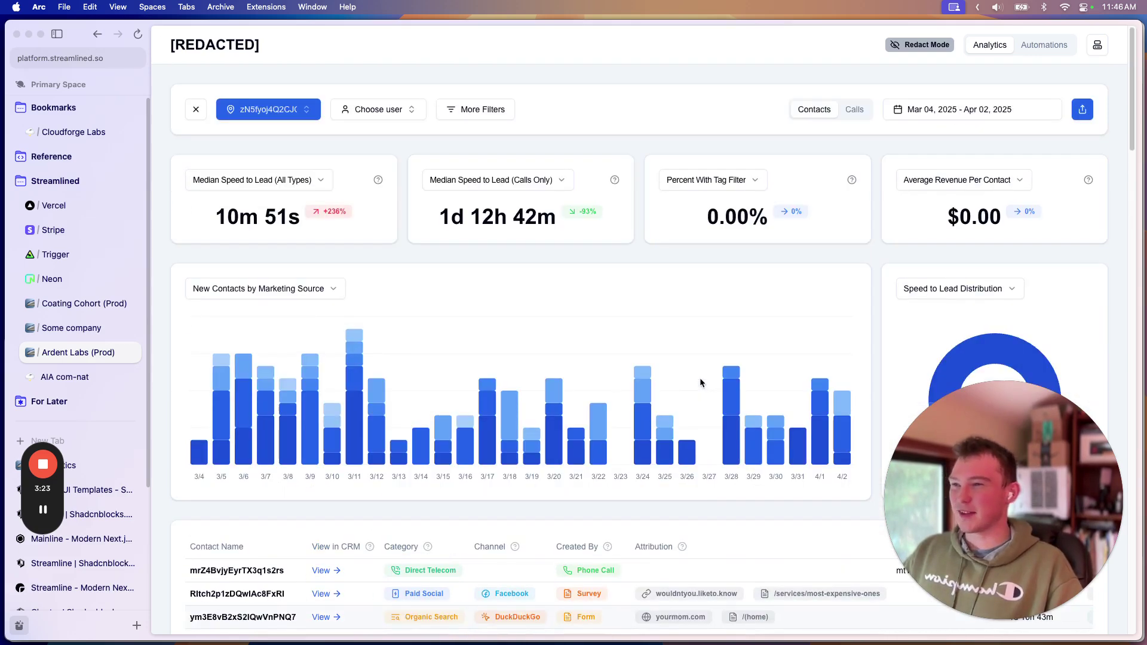
pyautogui.tripleClick(223, 209)
pyautogui.moveTo(239, 213); pyautogui.dragTo(260, 214)
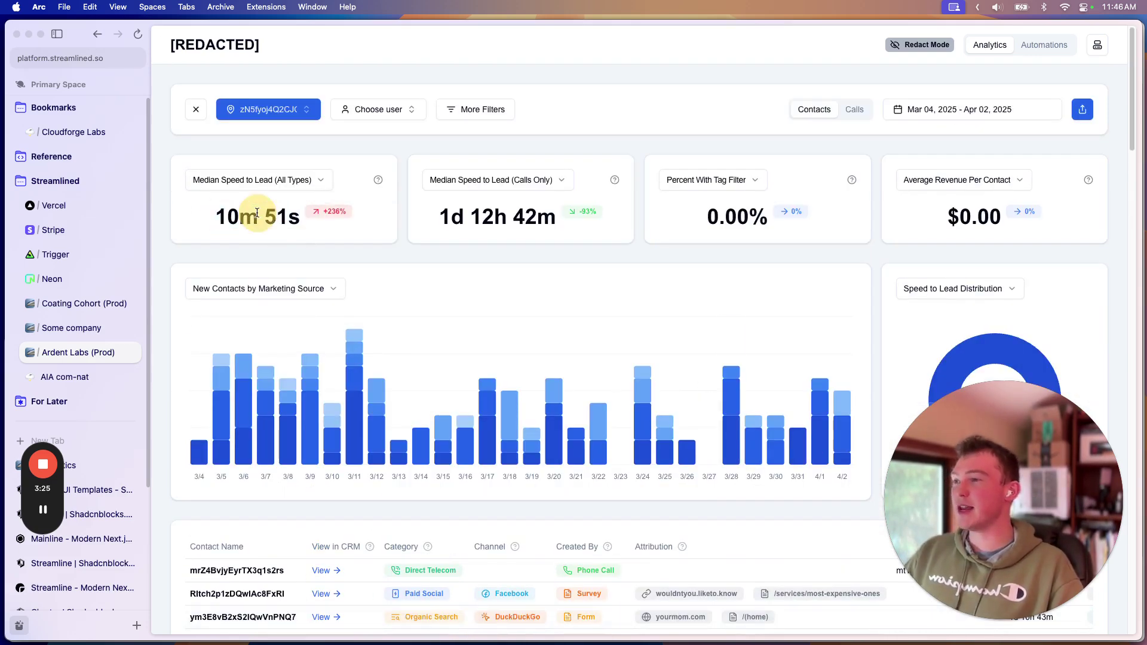
pyautogui.click(259, 214)
pyautogui.click(279, 213)
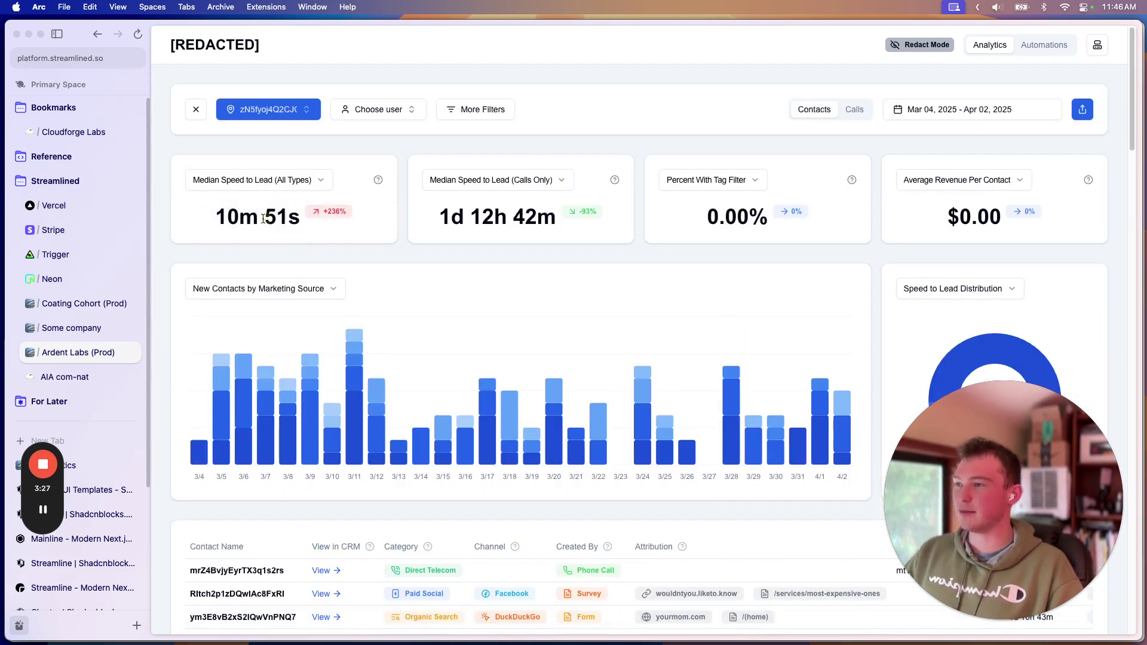
# Step: Examine the speed to lead values of the phone call contacts against their touch and engagement summaries
pyautogui.scroll(-8, 361, 328)
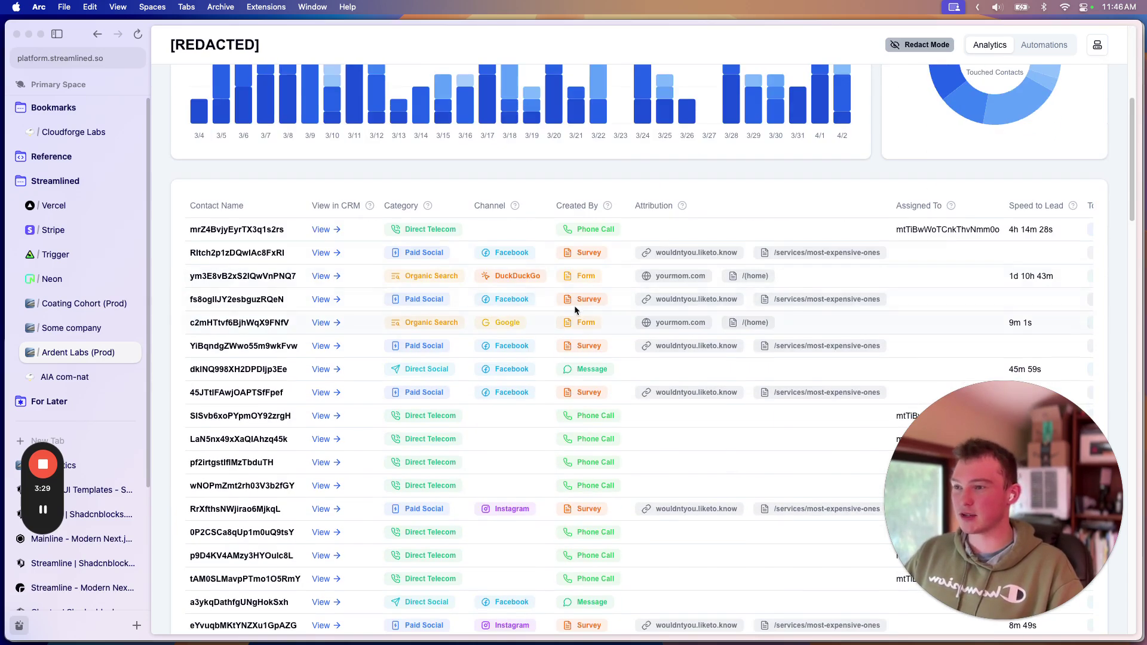
pyautogui.scroll(-3, 514, 346)
pyautogui.hscroll(3, 530, 339)
pyautogui.hscroll(-3, 529, 339)
pyautogui.hscroll(7, 625, 289)
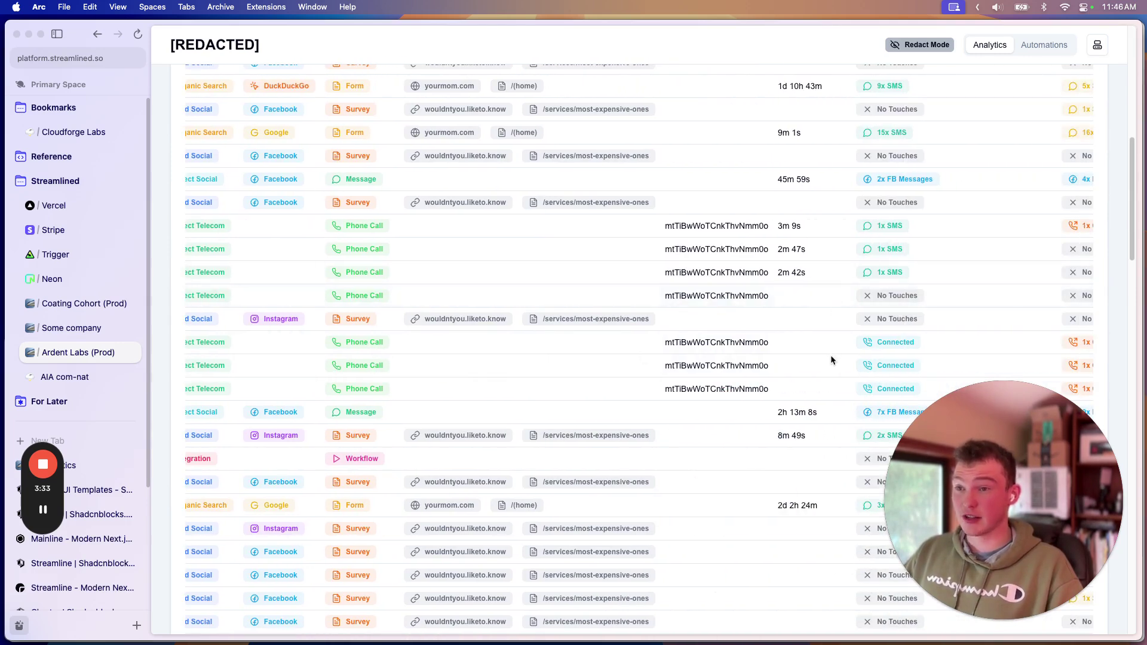
pyautogui.click(590, 226)
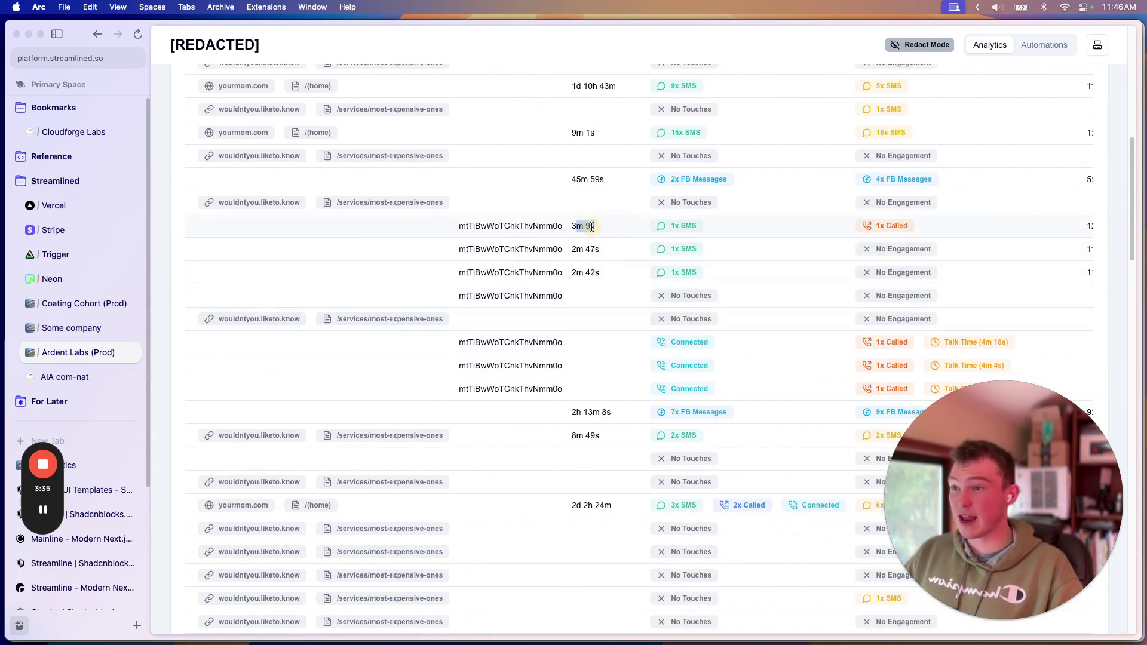
pyautogui.scroll(2, 592, 239)
pyautogui.moveTo(576, 233); pyautogui.dragTo(625, 239)
pyautogui.scroll(-1, 584, 297)
pyautogui.click(584, 297)
pyautogui.click(615, 298)
# Step: Scan the contacts table to compare speed to lead for SMS, Facebook message and connected-call touches
pyautogui.scroll(-5, 597, 334)
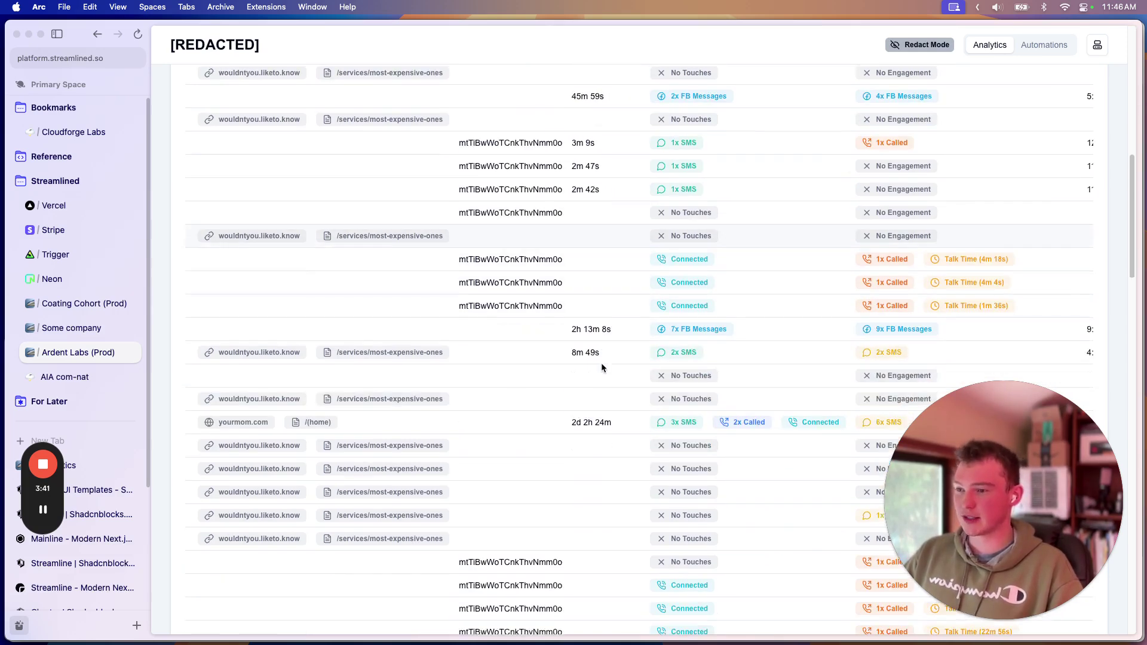
pyautogui.scroll(5, 627, 356)
pyautogui.scroll(-2, 627, 353)
pyautogui.scroll(3, 627, 359)
pyautogui.scroll(-5, 627, 490)
pyautogui.scroll(5, 603, 441)
pyautogui.scroll(3, 604, 441)
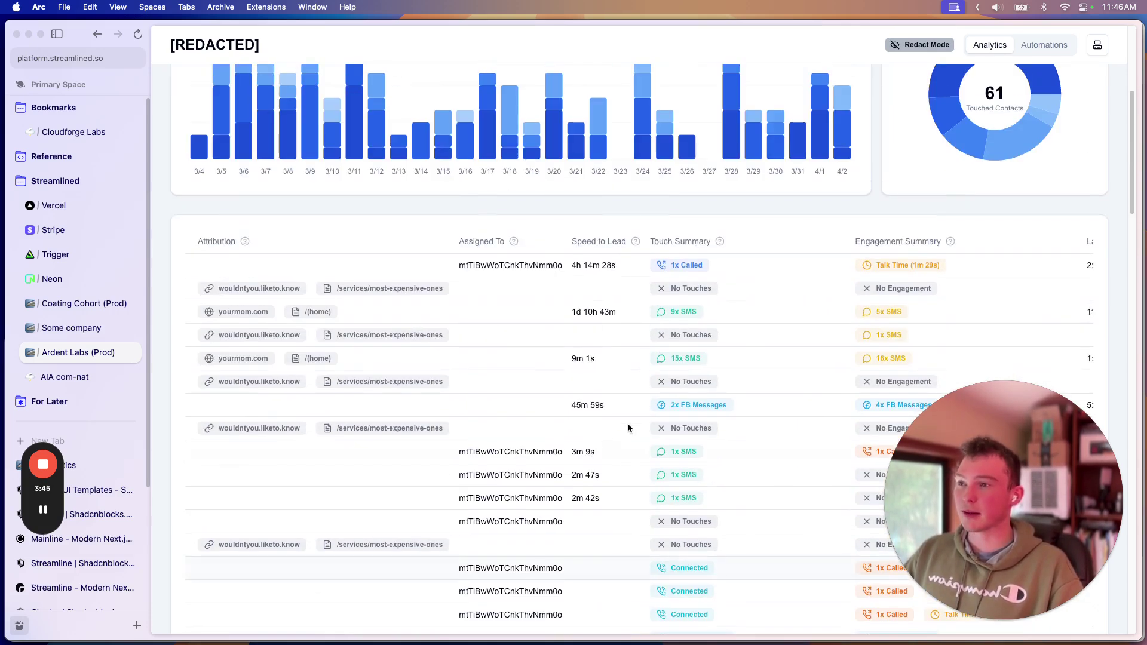
# Step: Inspect the Median Speed to Lead (Calls Only) value in the dashboard summary
pyautogui.scroll(5, 585, 374)
pyautogui.click(498, 180)
pyautogui.click(497, 156)
pyautogui.scroll(-2, 490, 239)
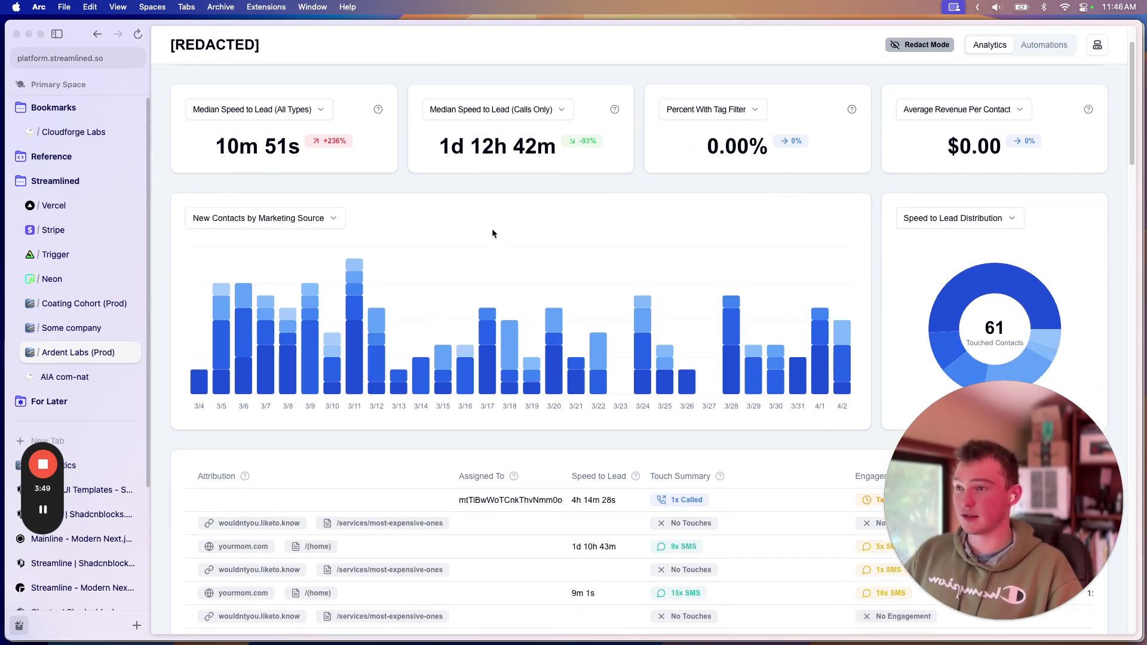
pyautogui.moveTo(443, 147); pyautogui.dragTo(553, 147)
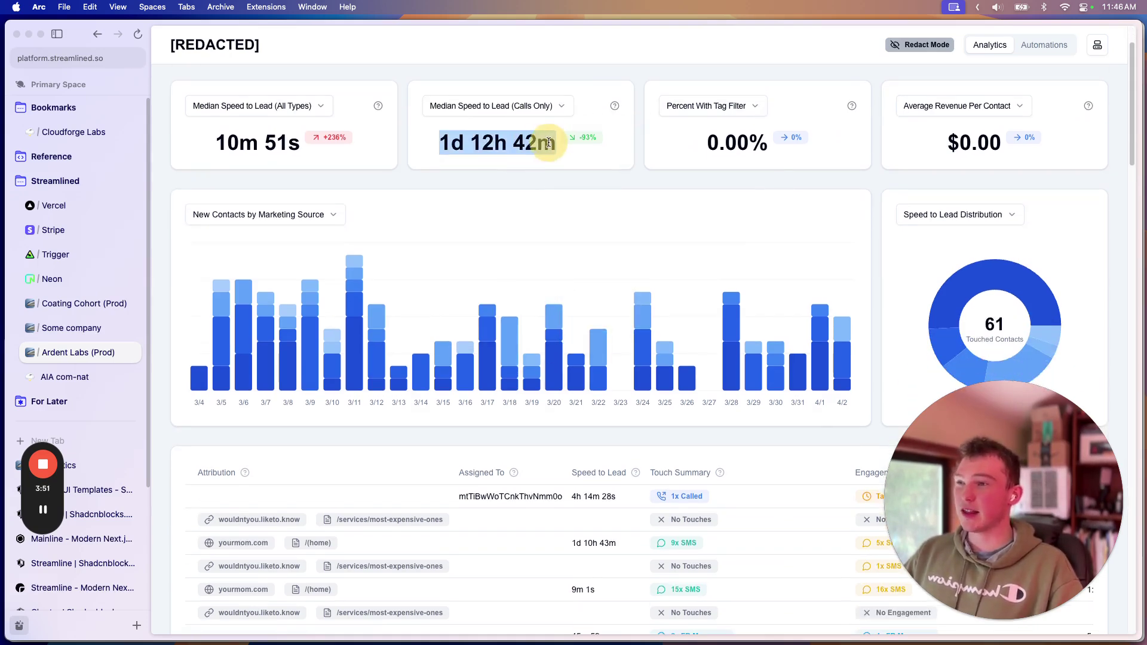
# Step: Change the Percent With Tag Filter metric card to Lead Touch Rate (Calls Only) and restore the browser window to full size
pyautogui.scroll(-4, 594, 402)
pyautogui.hscroll(3, 605, 393)
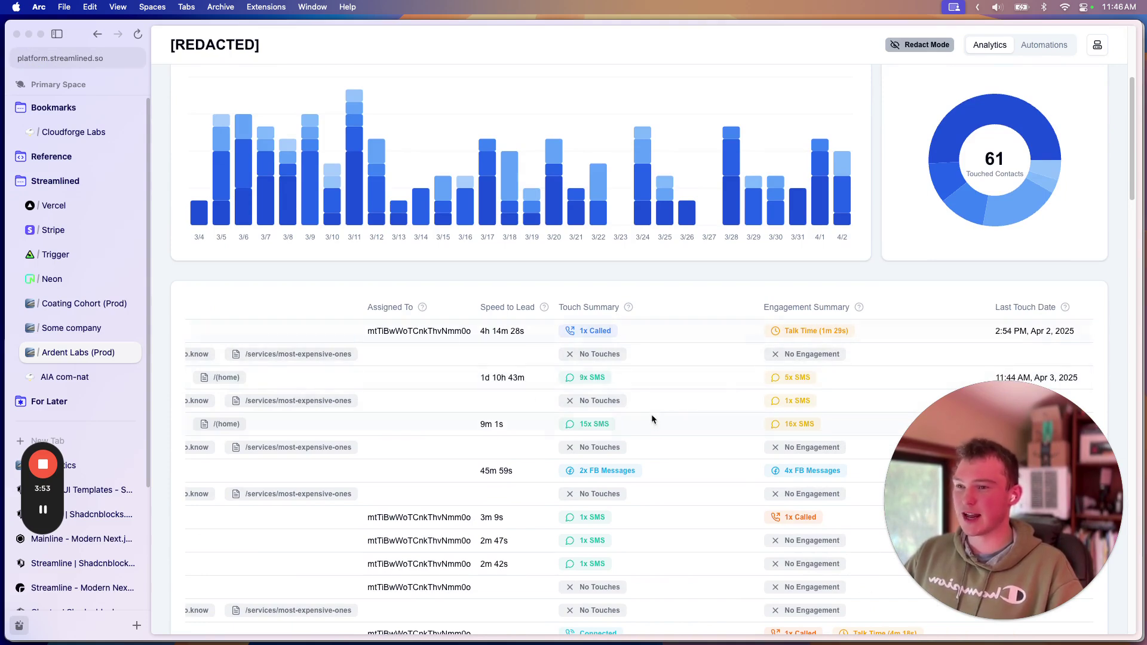
pyautogui.hscroll(3, 547, 423)
pyautogui.scroll(3, 546, 375)
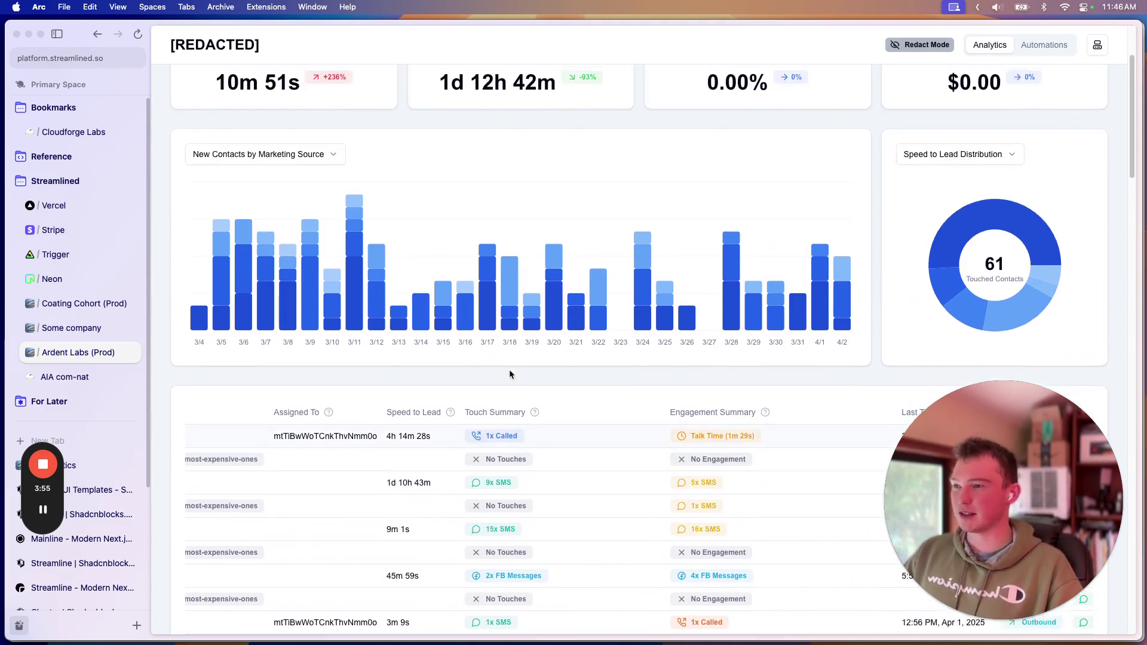
pyautogui.scroll(2, 509, 375)
pyautogui.click(673, 122)
pyautogui.click(673, 122)
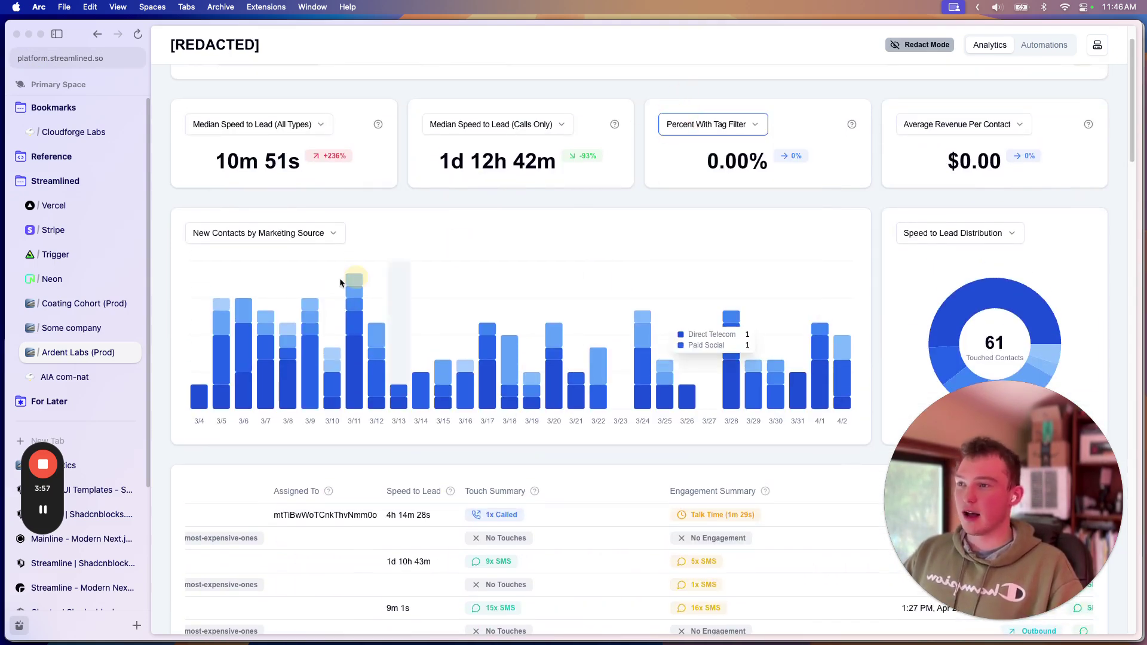
pyautogui.hotkey('ctrl', 'alt', 'BackSpace')
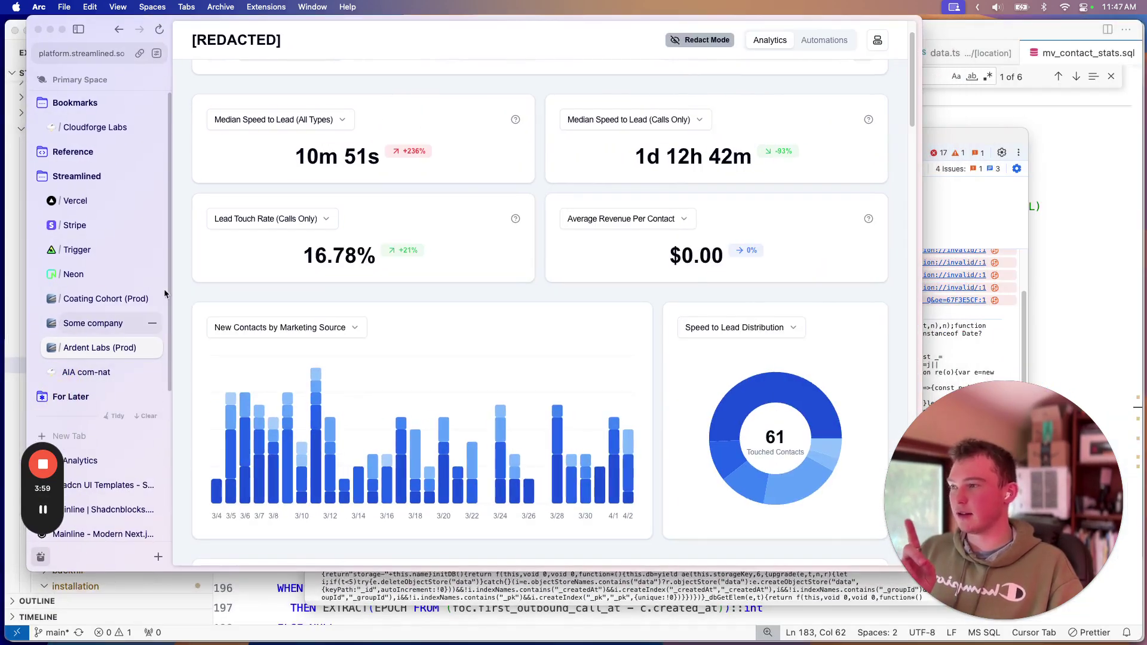
pyautogui.doubleClick(107, 25)
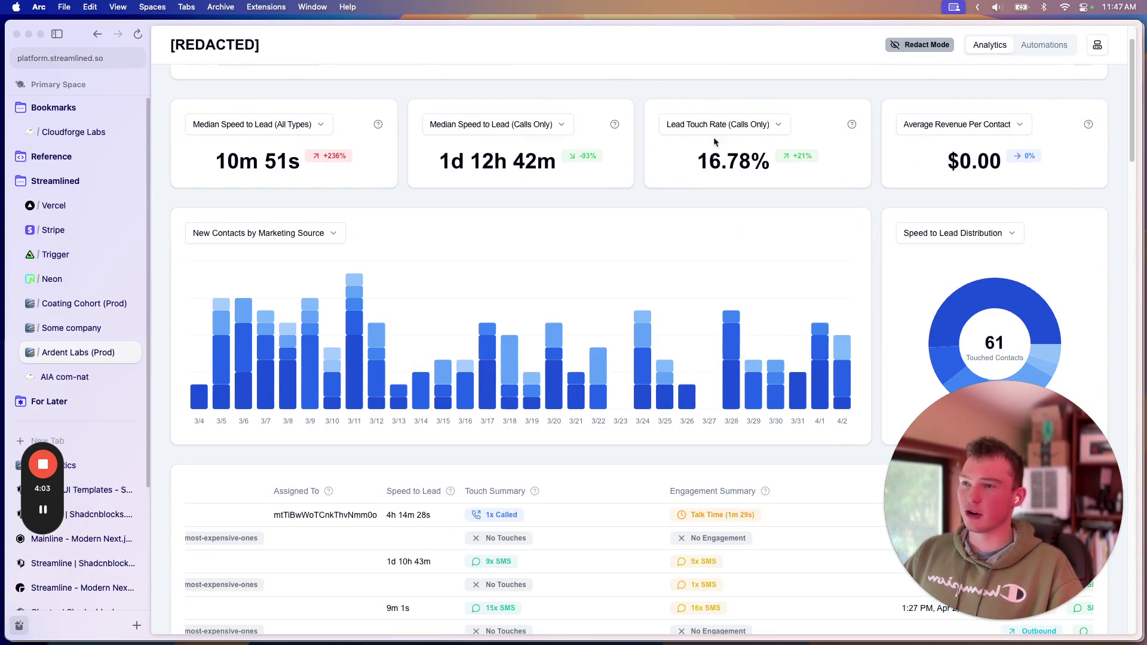
# Step: Examine the Lead Touch Rate (Calls Only) value alongside the Median Speed to Lead (Calls Only) value
pyautogui.moveTo(717, 158); pyautogui.dragTo(770, 163)
pyautogui.click(744, 166)
pyautogui.click(710, 156)
pyautogui.click(747, 164)
pyautogui.moveTo(698, 164); pyautogui.dragTo(769, 162)
pyautogui.click(733, 164)
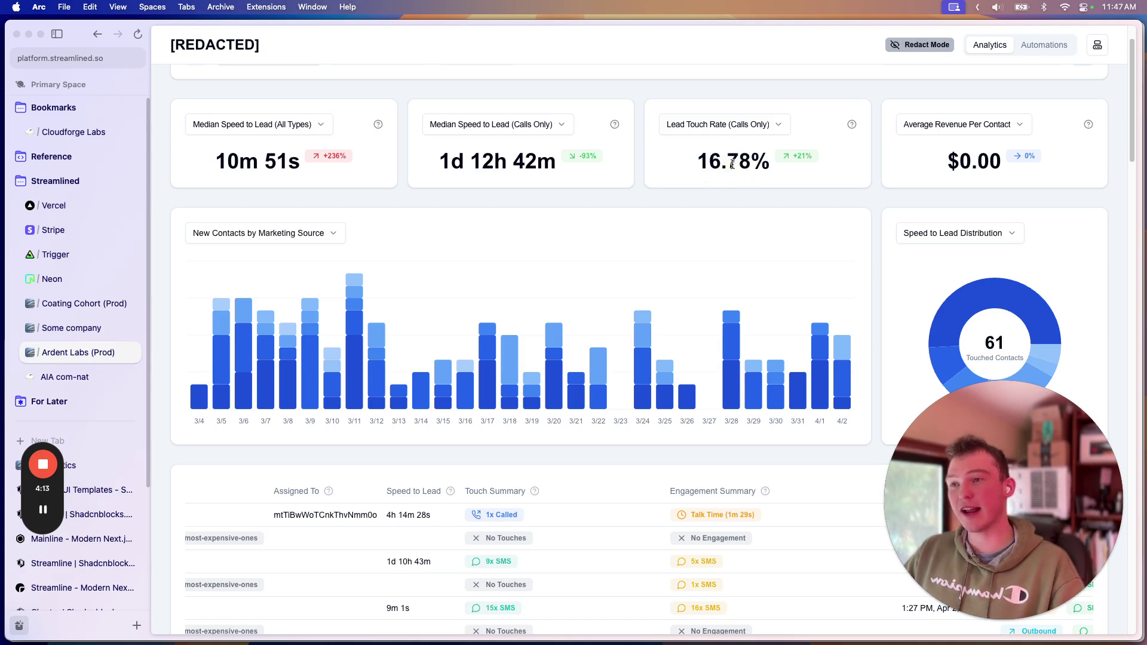
pyautogui.moveTo(695, 163); pyautogui.dragTo(771, 161)
pyautogui.moveTo(464, 164); pyautogui.dragTo(549, 164)
pyautogui.moveTo(697, 156); pyautogui.dragTo(767, 156)
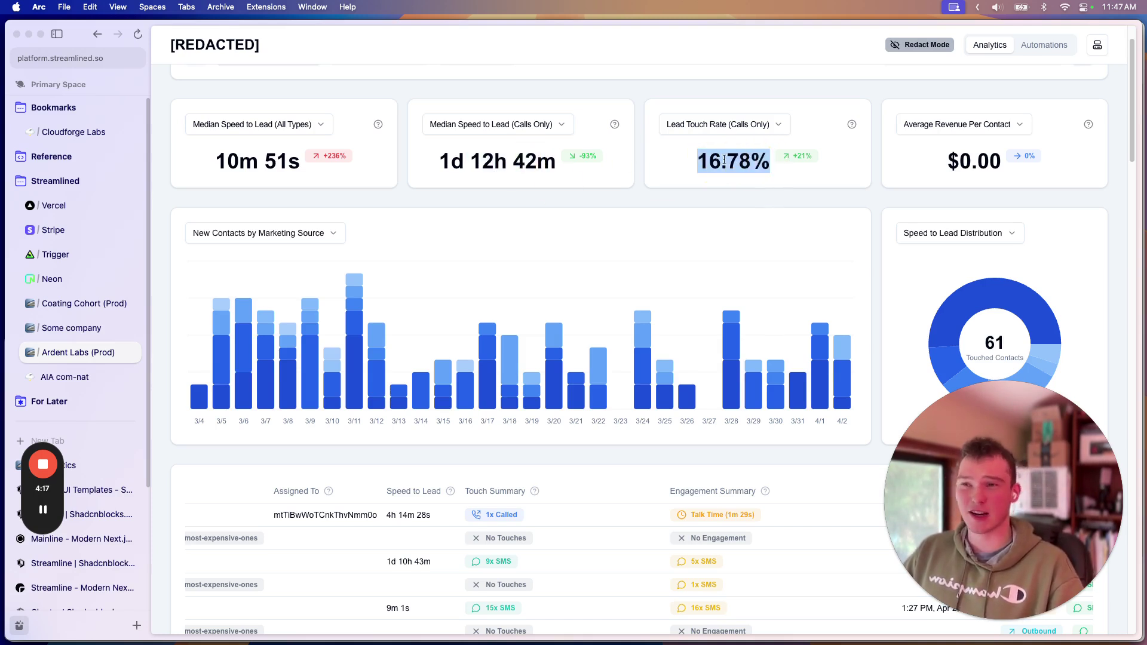
# Step: Set up a restricted share link for the location starting with zN5fyoj4 and close the sharing dialog
pyautogui.click(871, 153)
pyautogui.scroll(2, 1018, 102)
pyautogui.click(1082, 110)
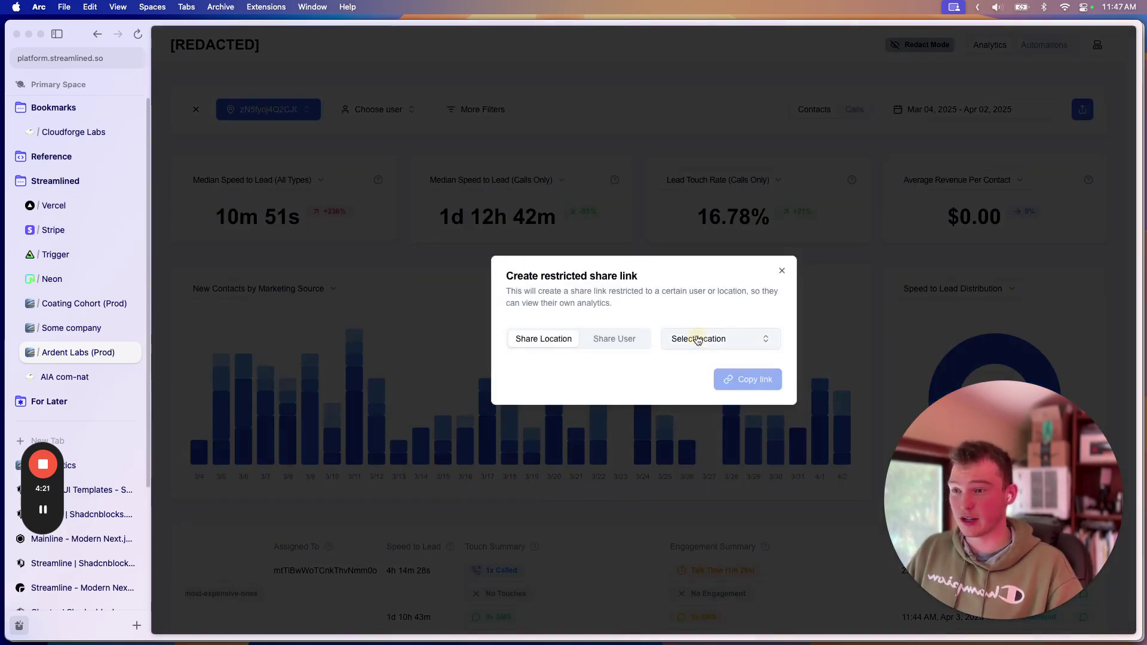
pyautogui.click(699, 340)
pyautogui.click(696, 384)
pyautogui.click(699, 340)
pyautogui.click(703, 408)
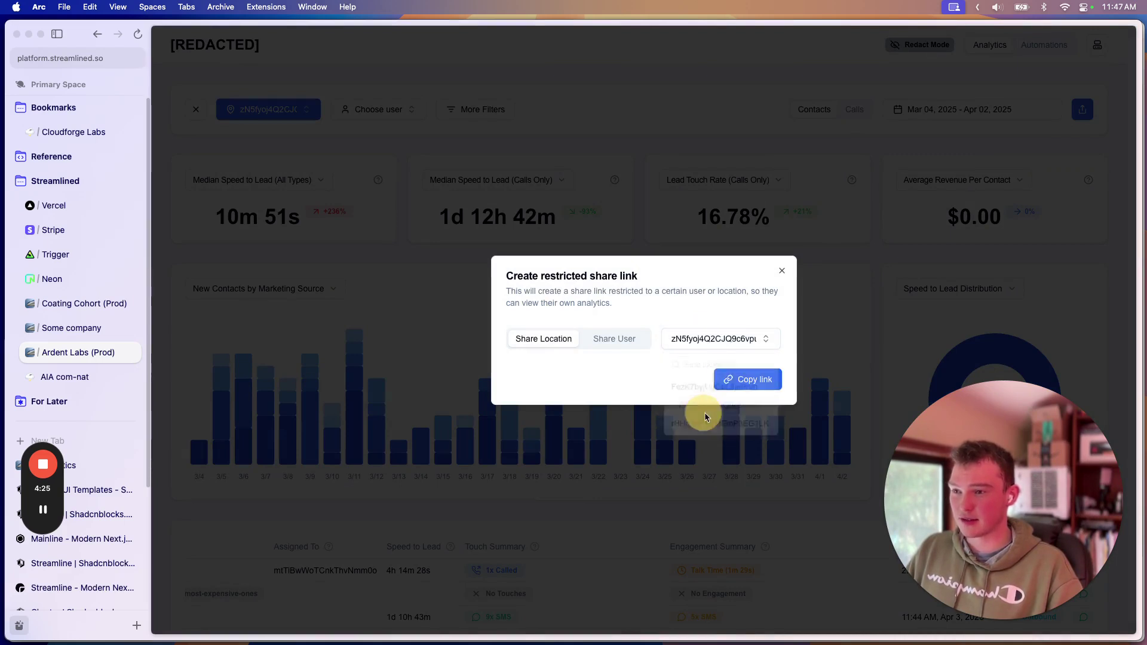
pyautogui.click(708, 339)
pyautogui.click(739, 404)
pyautogui.click(754, 386)
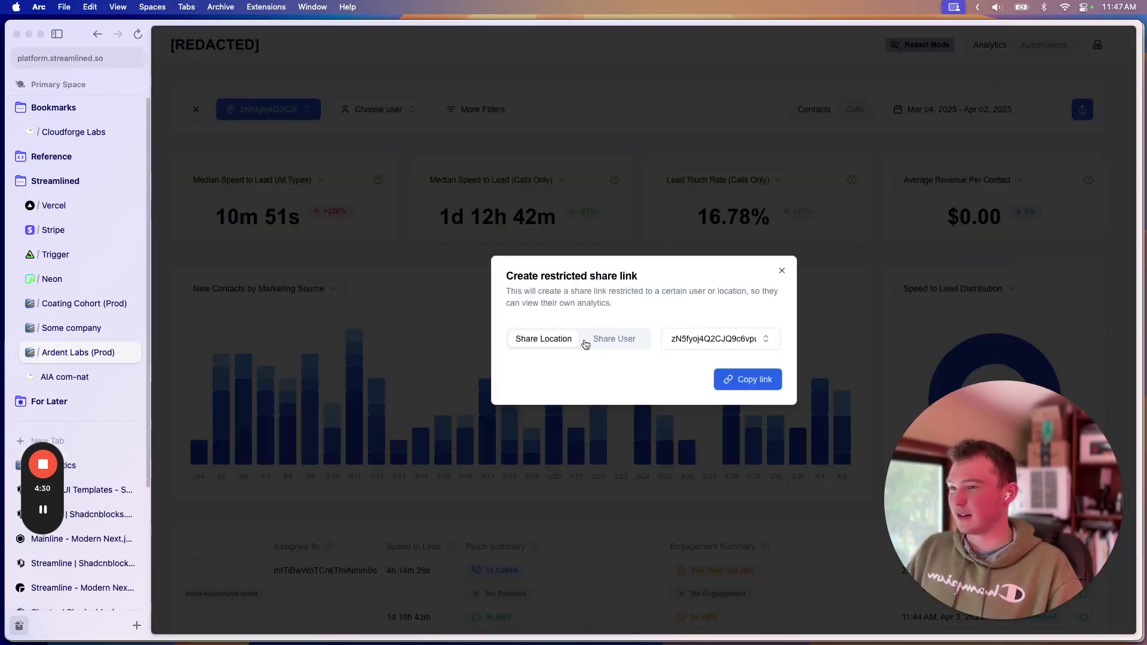
pyautogui.click(781, 271)
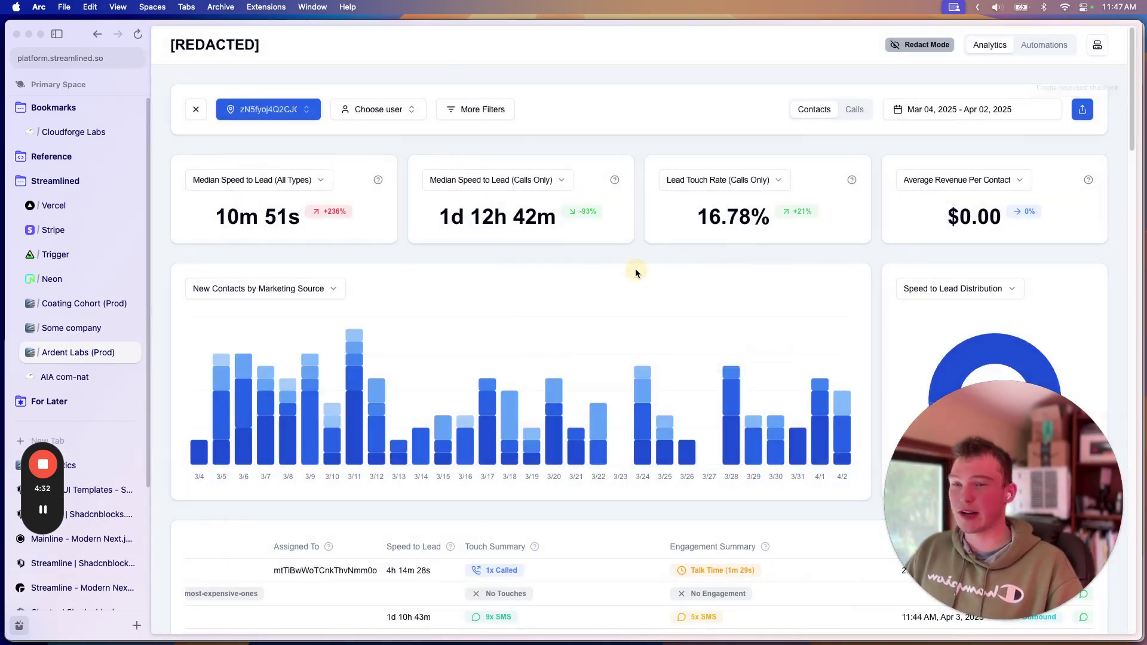
# Step: Change the Average Revenue Per Contact metric card to Engaged Contacts Without Touch
pyautogui.scroll(-10, 646, 277)
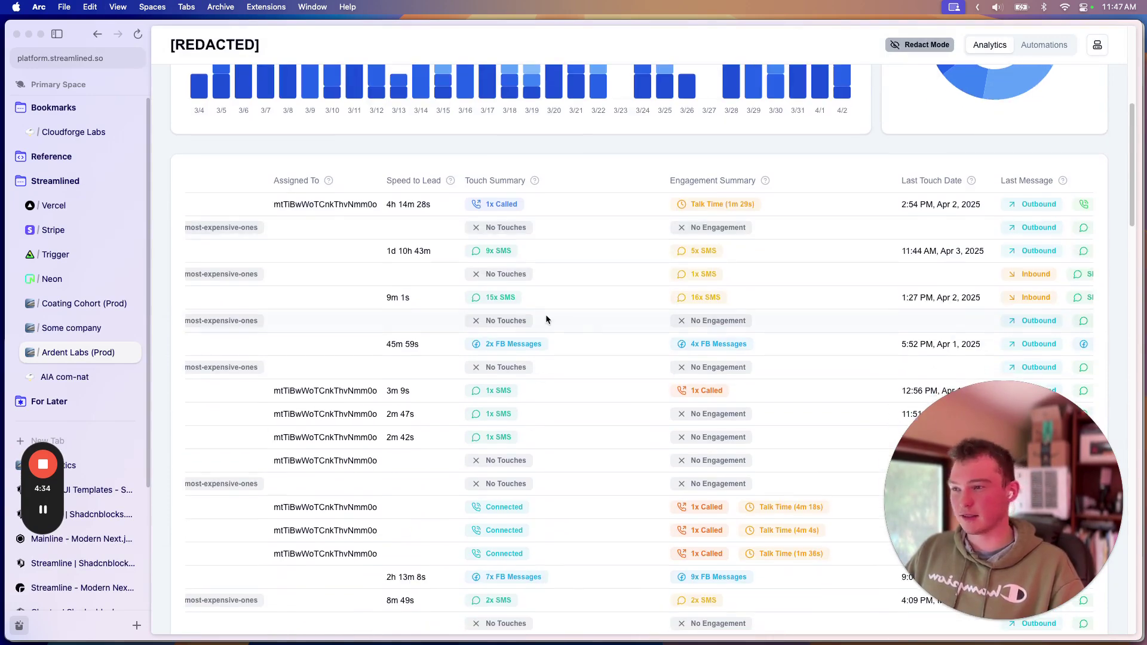
pyautogui.scroll(9, 547, 316)
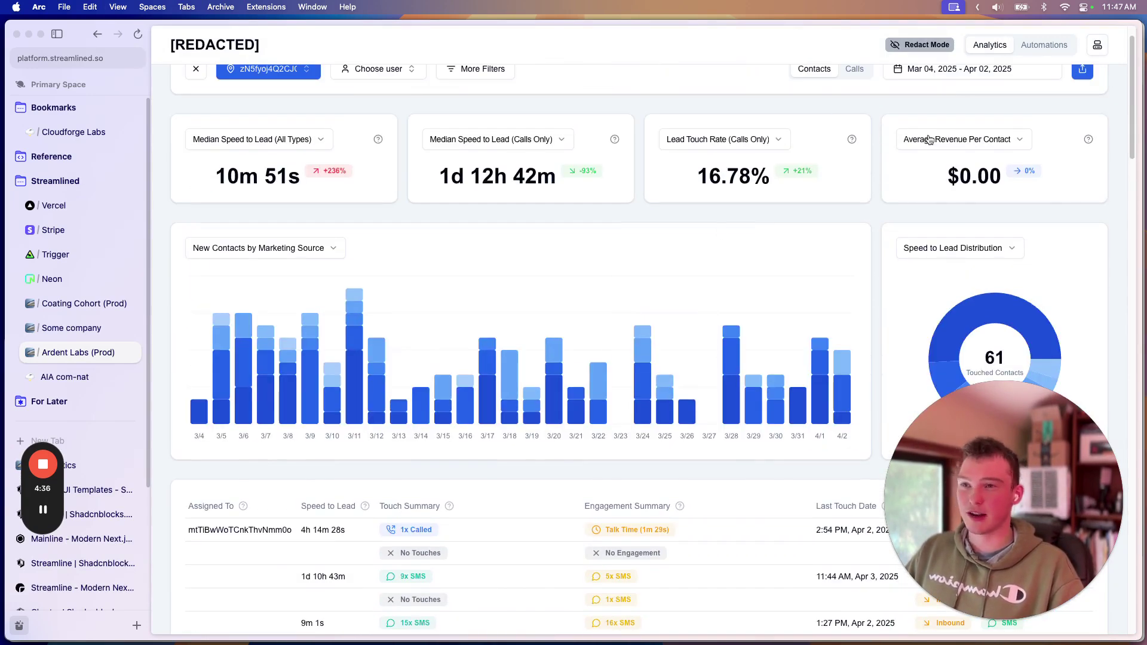
pyautogui.click(930, 138)
pyautogui.scroll(-1, 957, 293)
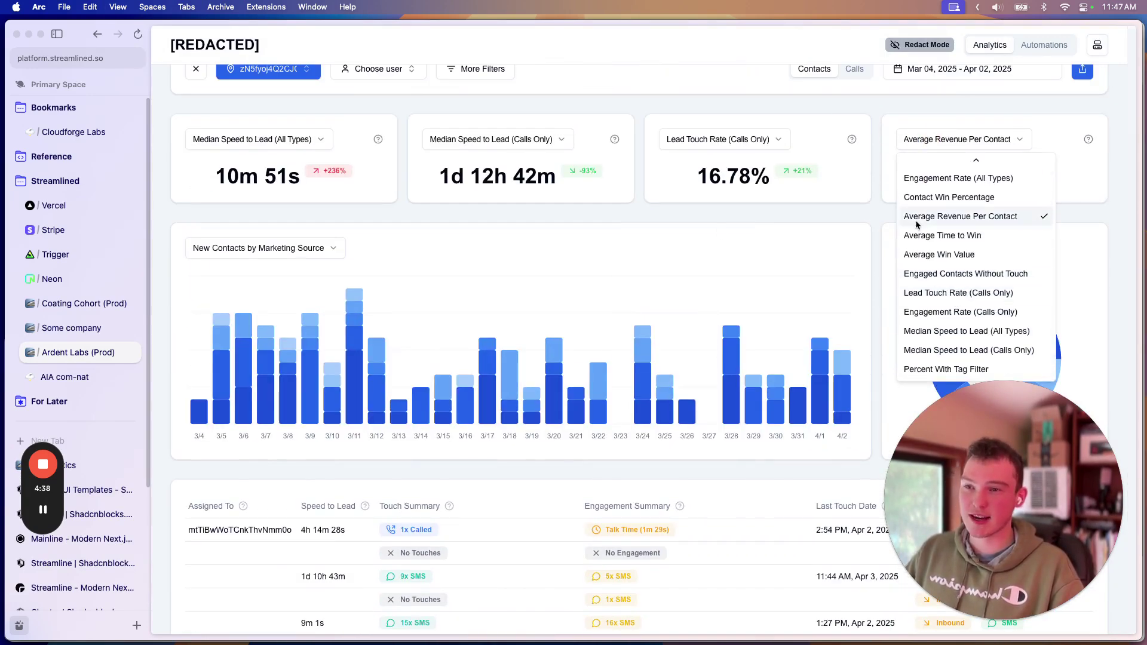
pyautogui.click(963, 273)
pyautogui.click(880, 186)
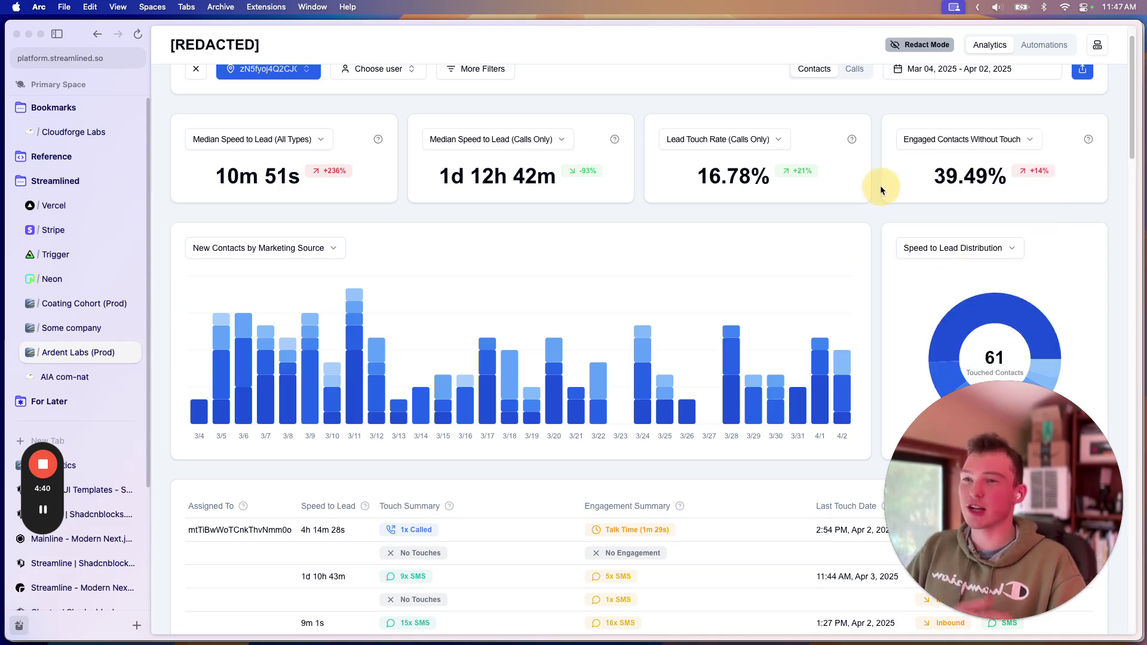
pyautogui.moveTo(1014, 494); pyautogui.dragTo(140, 108)
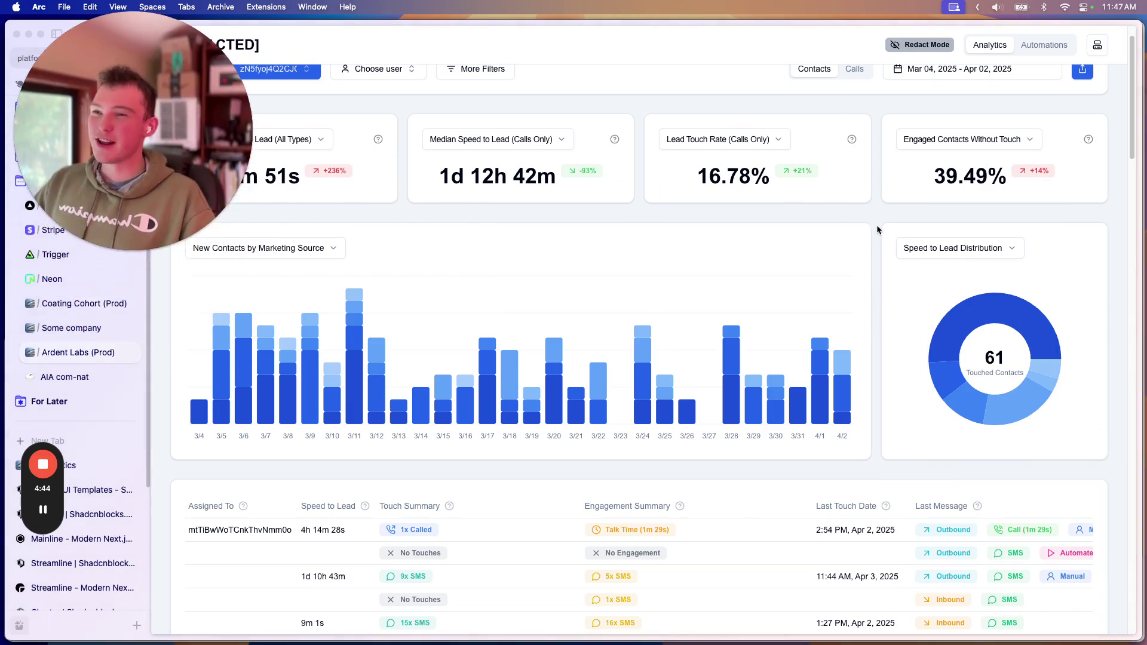
# Step: Examine the Engaged Contacts Without Touch value and the Touch Summary and Engagement Summary columns in the contacts table
pyautogui.tripleClick(941, 181)
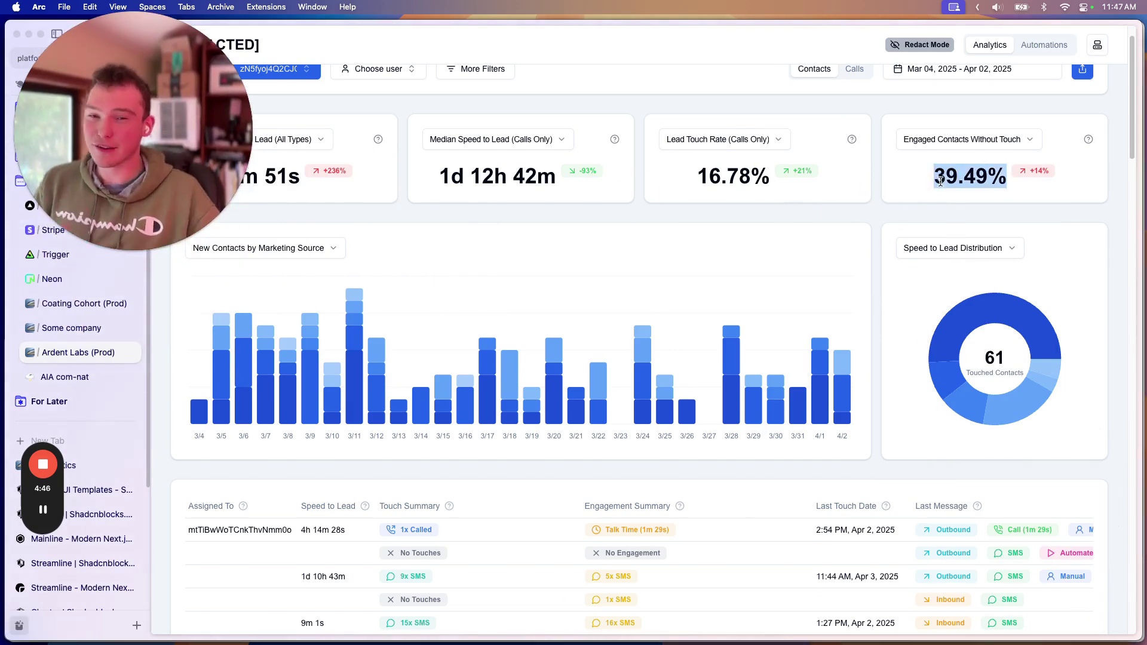
pyautogui.click(969, 196)
pyautogui.scroll(-5, 711, 503)
pyautogui.hscroll(6, 711, 503)
pyautogui.hscroll(-9, 707, 489)
pyautogui.scroll(-1, 707, 492)
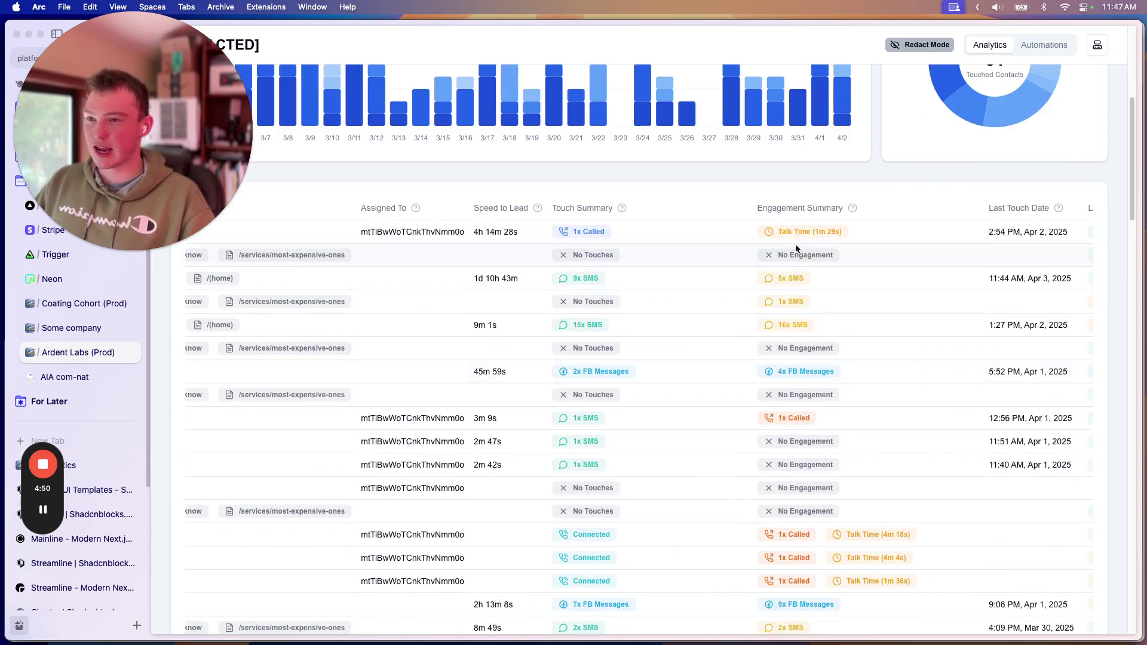
pyautogui.moveTo(776, 278); pyautogui.dragTo(805, 278)
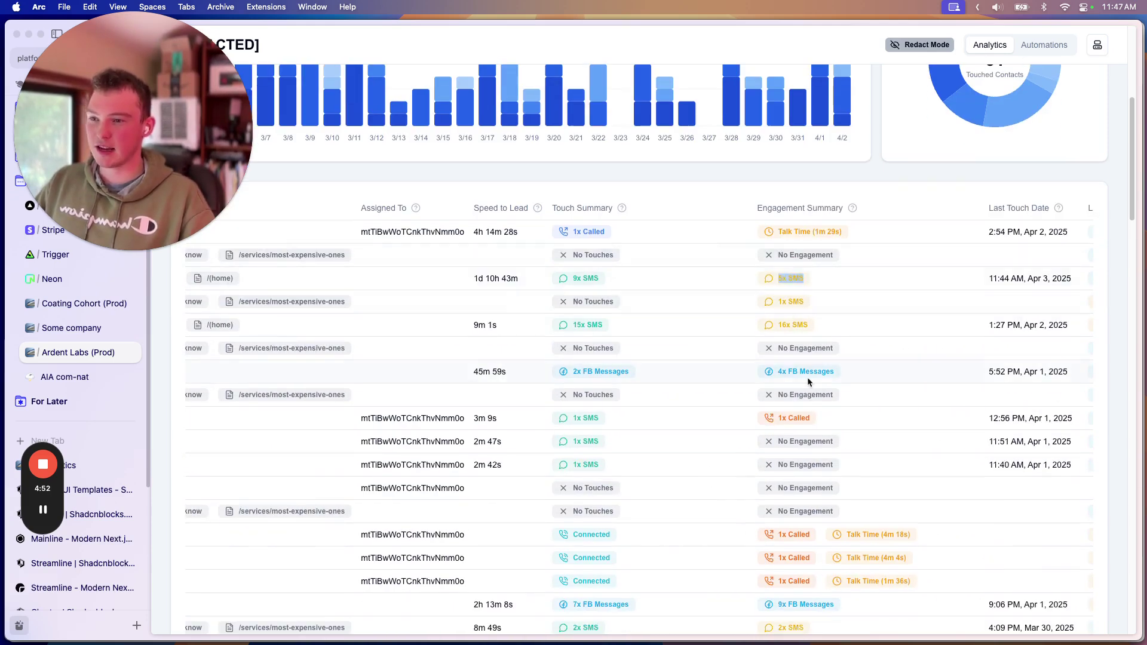
pyautogui.scroll(-1, 808, 380)
pyautogui.scroll(-2, 799, 383)
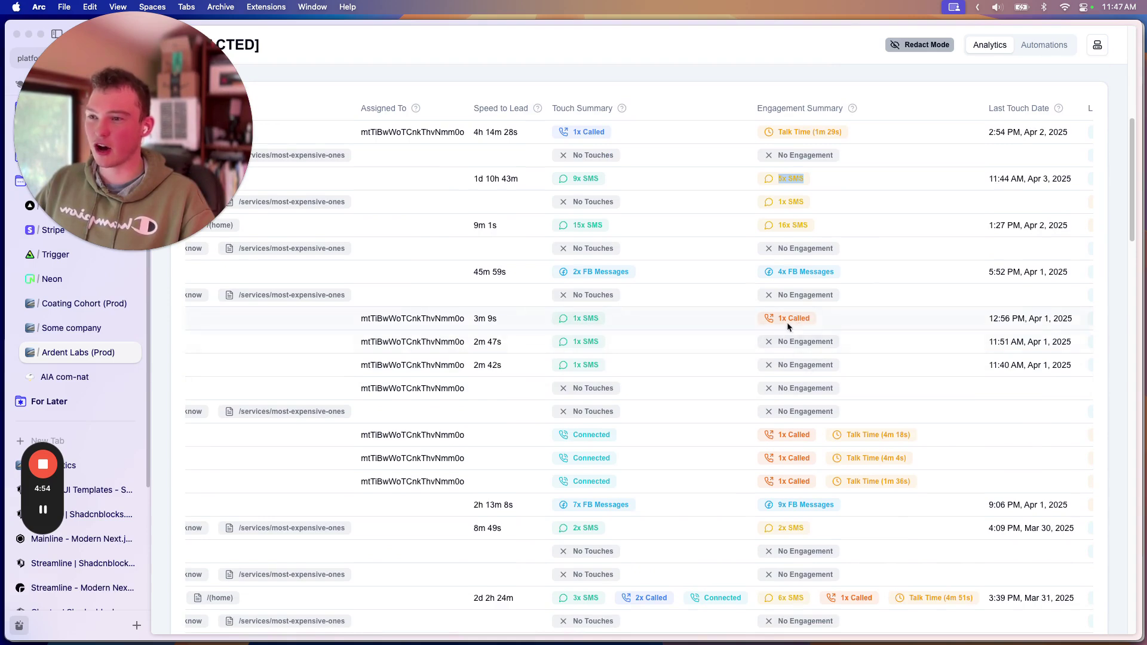
pyautogui.scroll(-2, 768, 346)
pyautogui.scroll(-1, 802, 397)
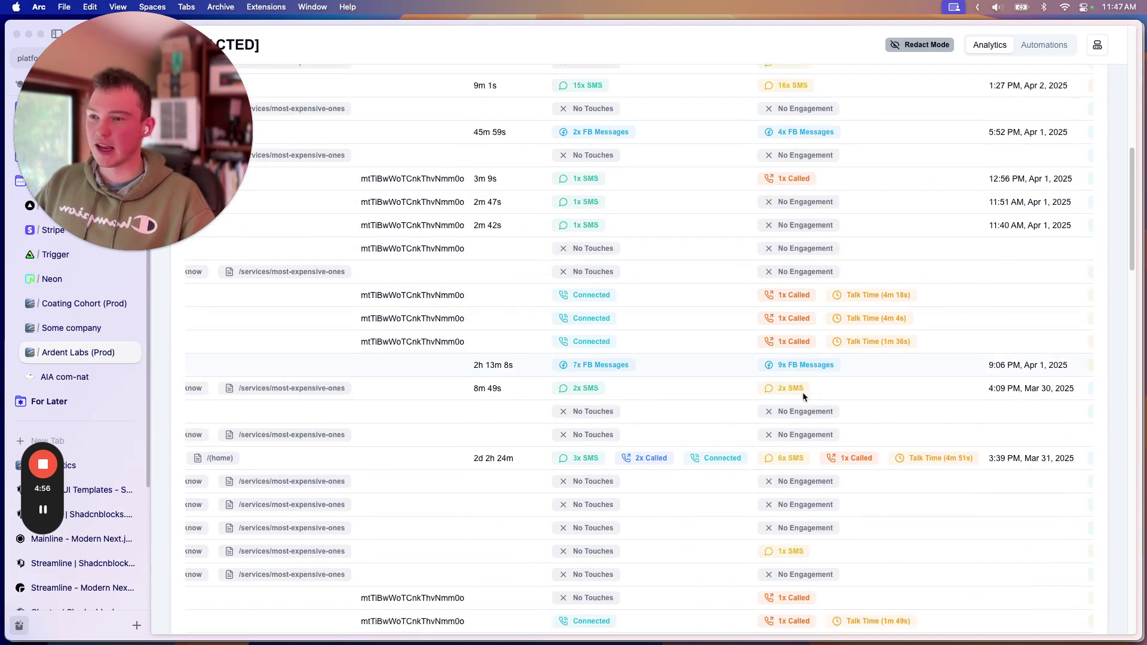
pyautogui.scroll(1, 804, 397)
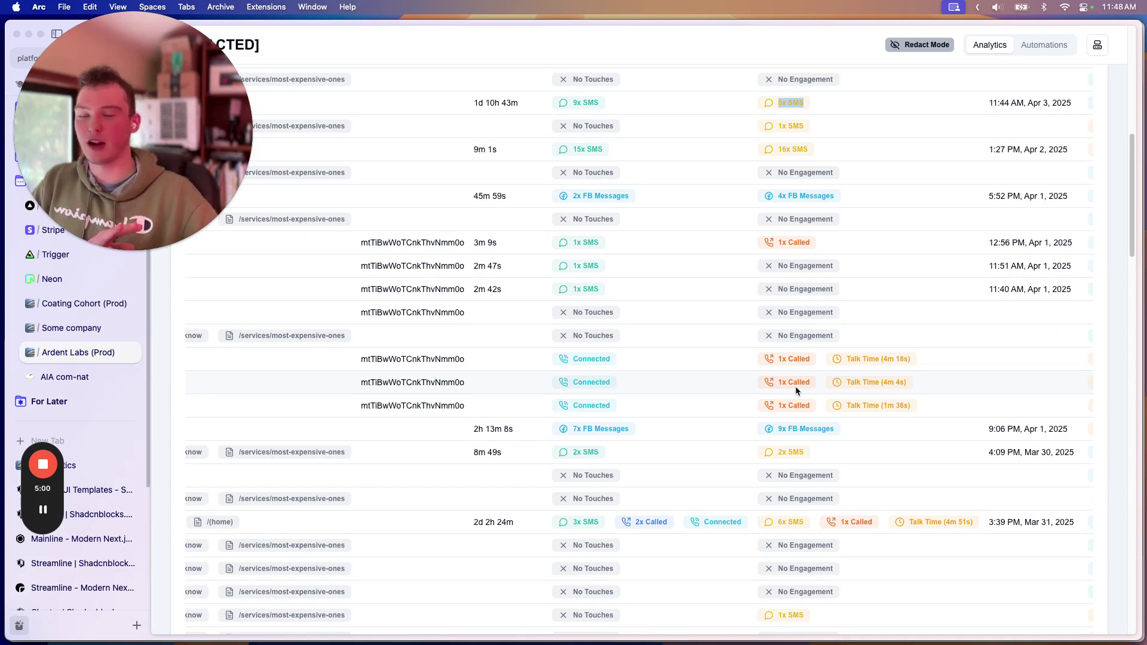
# Step: Switch the Lead Touch Rate (Calls Only) metric card to Engagement Rate (All Types)
pyautogui.scroll(9, 788, 394)
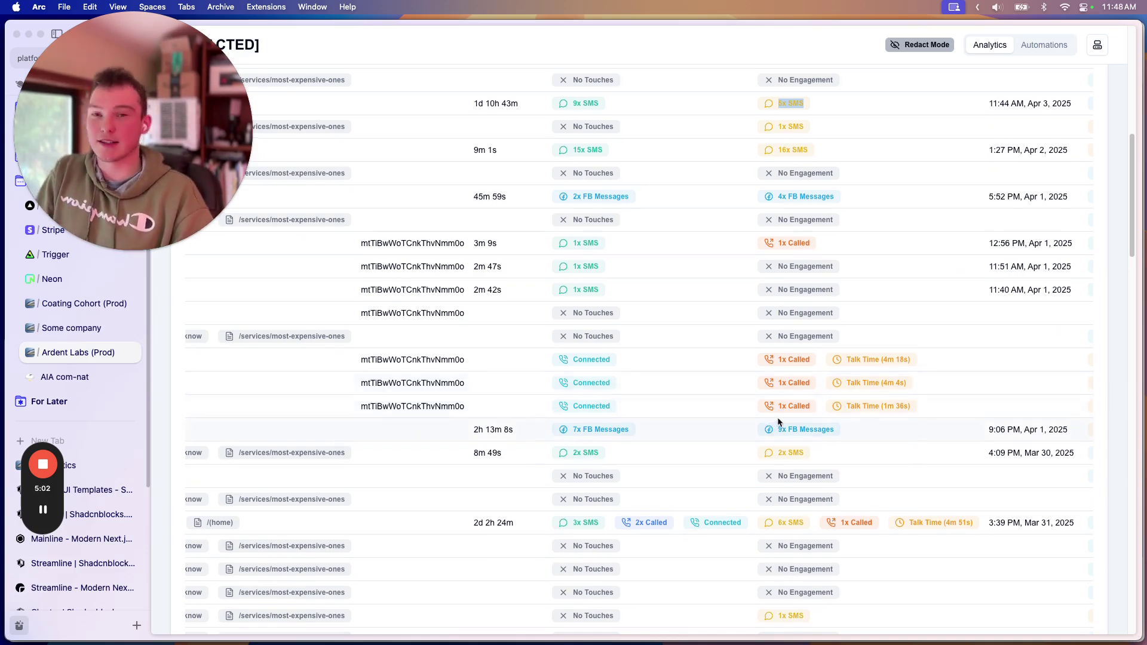
pyautogui.scroll(6, 867, 334)
pyautogui.moveTo(963, 206); pyautogui.dragTo(975, 206)
pyautogui.click(750, 180)
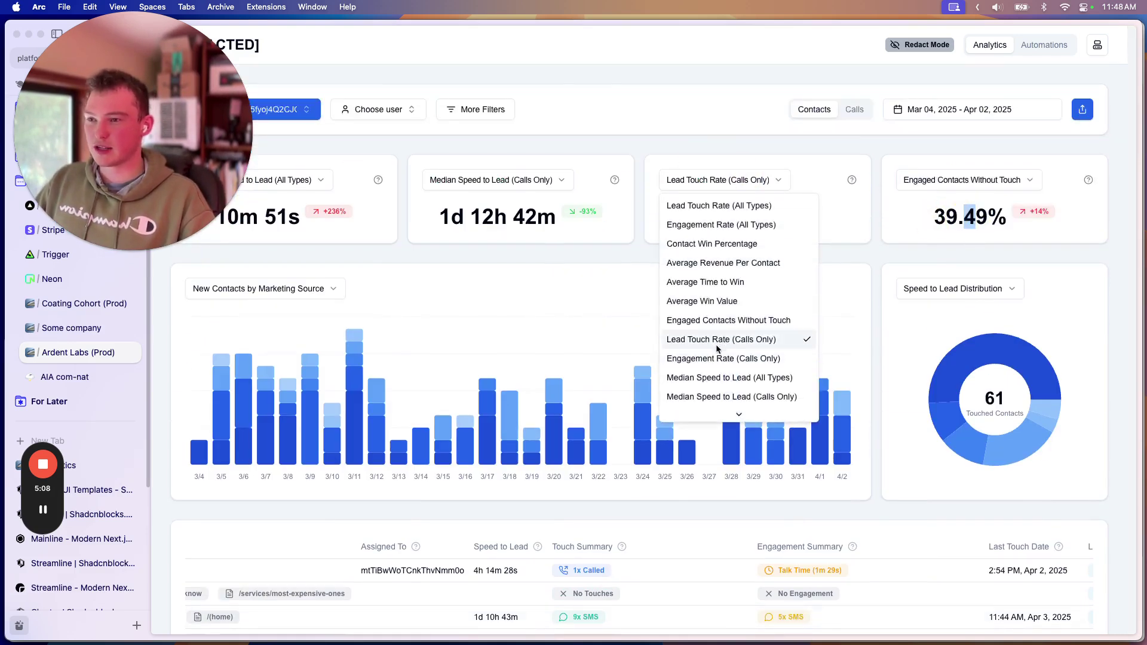
pyautogui.scroll(-1, 719, 340)
pyautogui.scroll(-1, 721, 338)
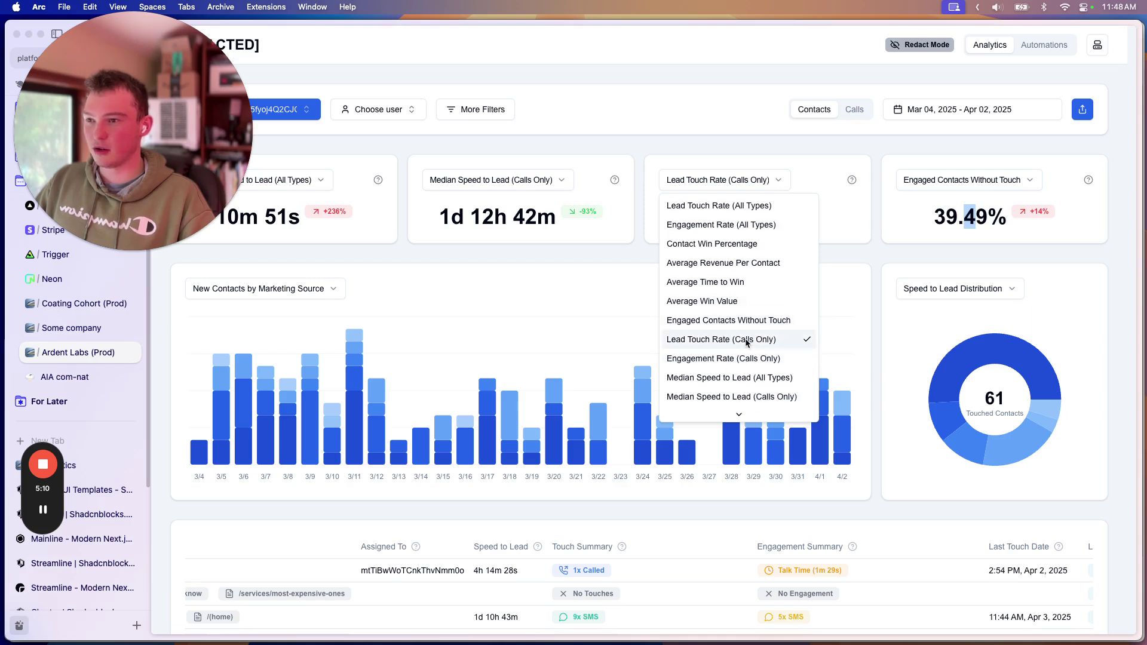
pyautogui.scroll(2, 740, 317)
pyautogui.click(768, 225)
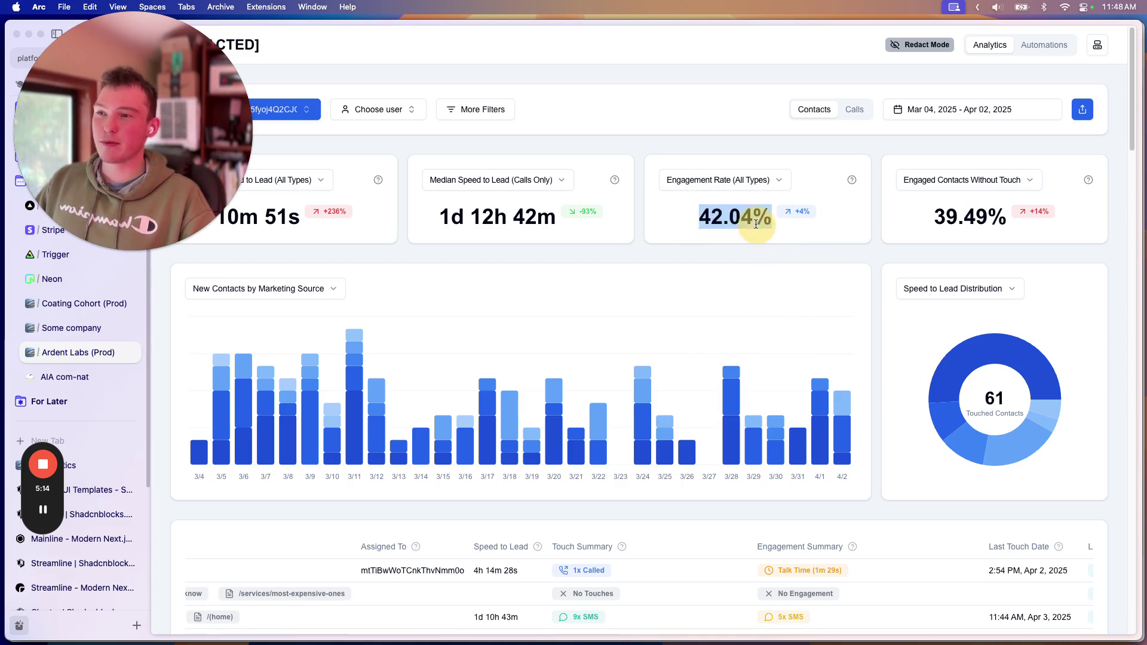
# Step: Set the third metric card to Lead Touch Rate (All Types)
pyautogui.click(710, 181)
pyautogui.scroll(-1, 735, 287)
pyautogui.scroll(1, 747, 352)
pyautogui.click(728, 205)
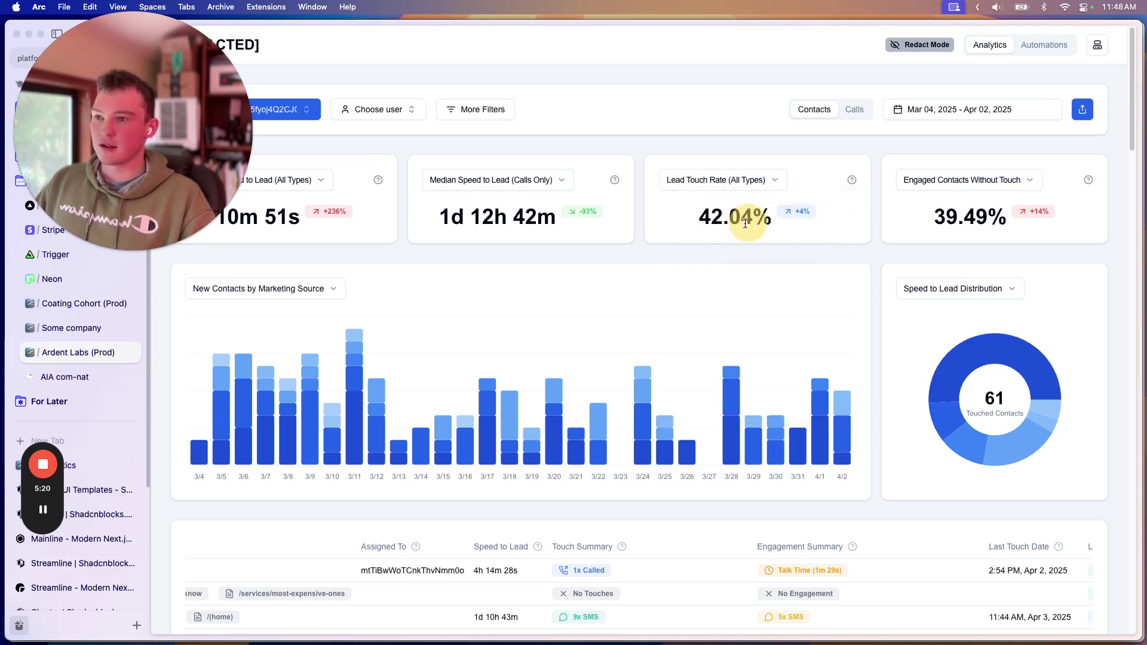
# Step: Compare the Lead Touch Rate (All Types) value with the Engaged Contacts Without Touch value on the dashboard
pyautogui.doubleClick(722, 223)
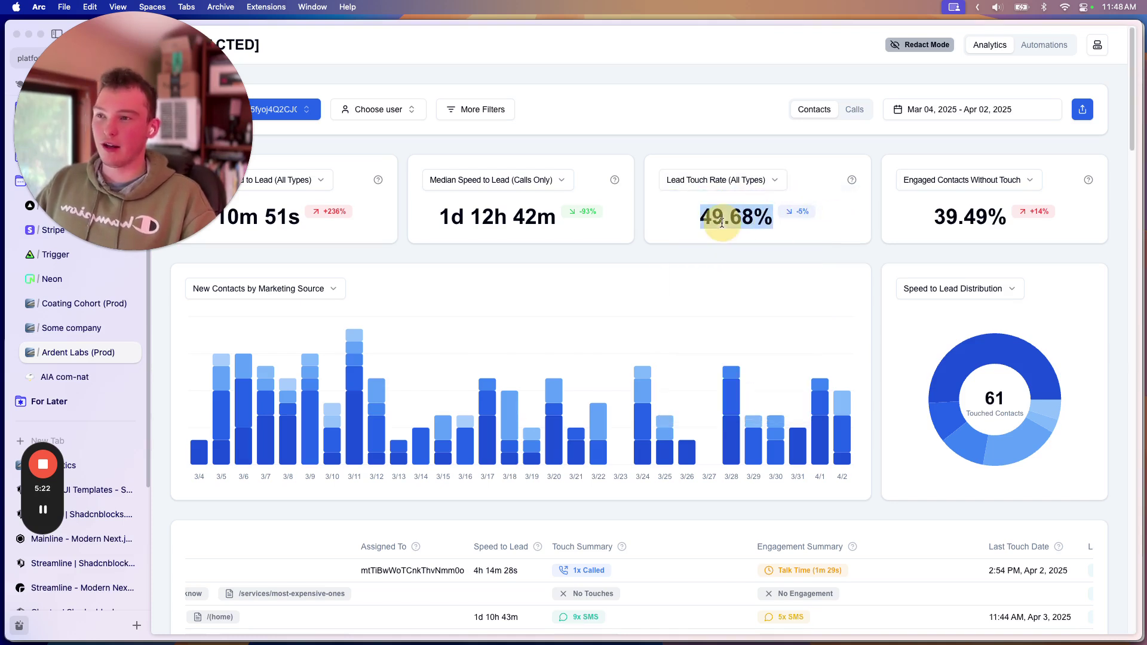
pyautogui.click(734, 223)
pyautogui.doubleClick(941, 218)
pyautogui.click(950, 218)
pyautogui.doubleClick(959, 218)
pyautogui.click(927, 216)
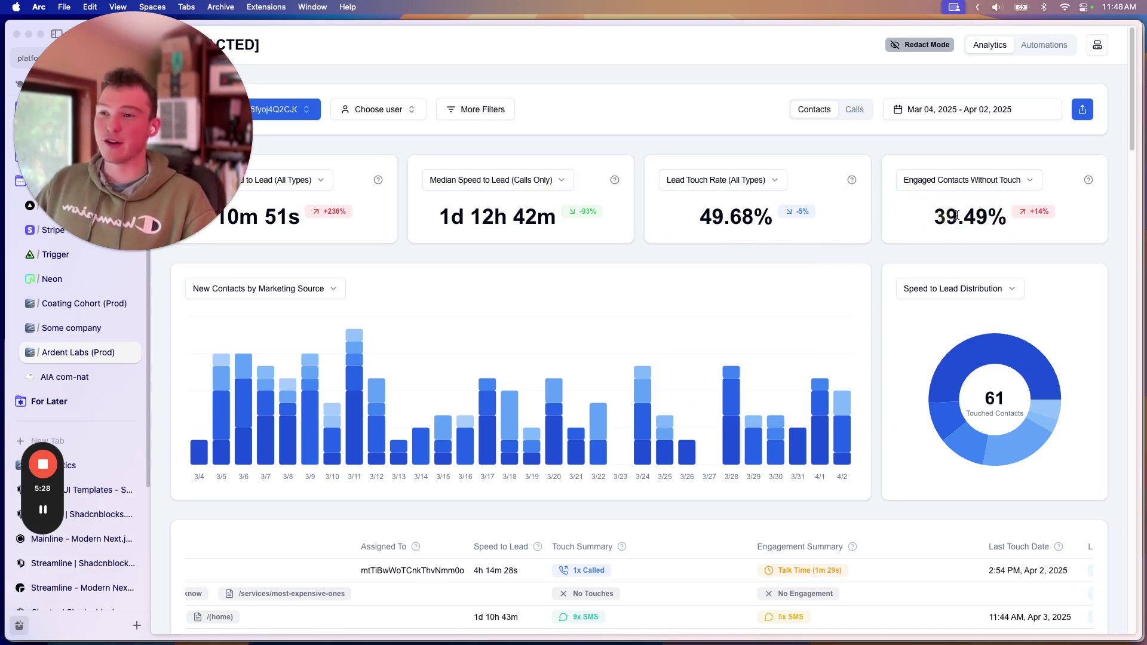
pyautogui.scroll(-8, 868, 251)
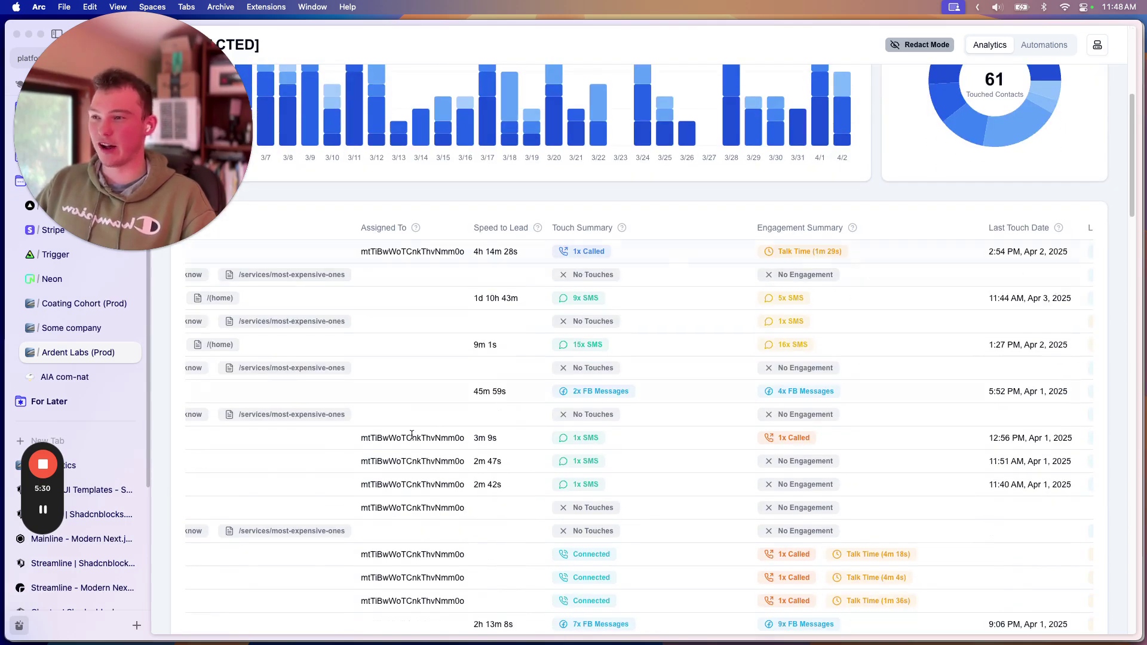
pyautogui.scroll(6, 644, 374)
pyautogui.scroll(3, 878, 253)
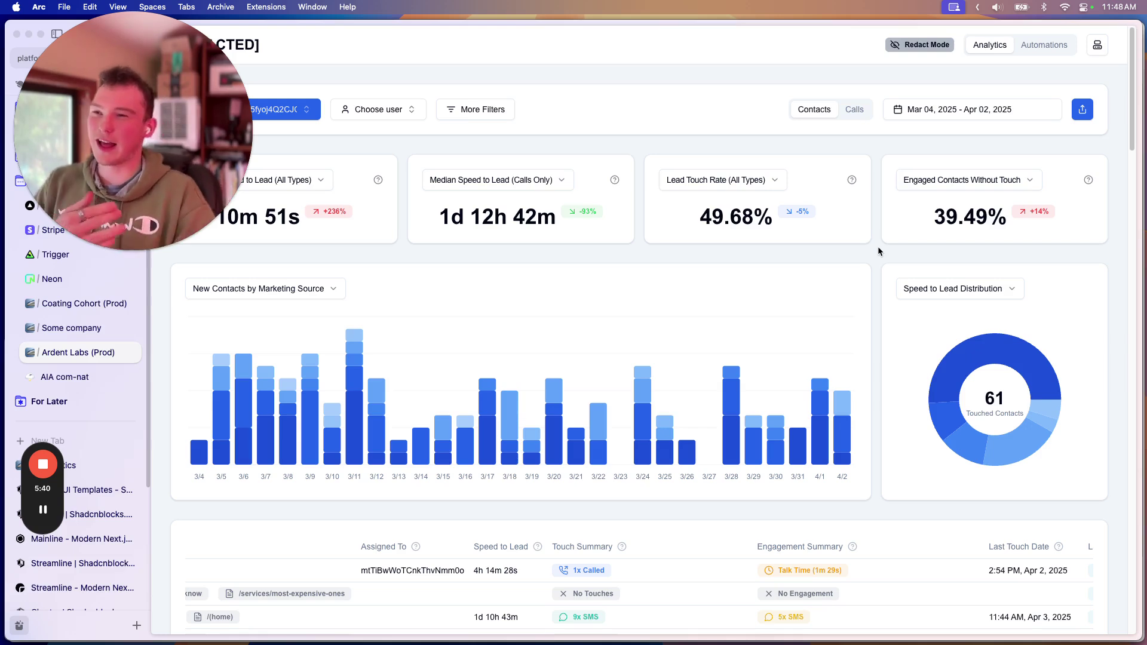
# Step: Review the Category, Channel, Created By and Attribution columns of the contacts table alongside each contact's touches
pyautogui.scroll(-5, 873, 311)
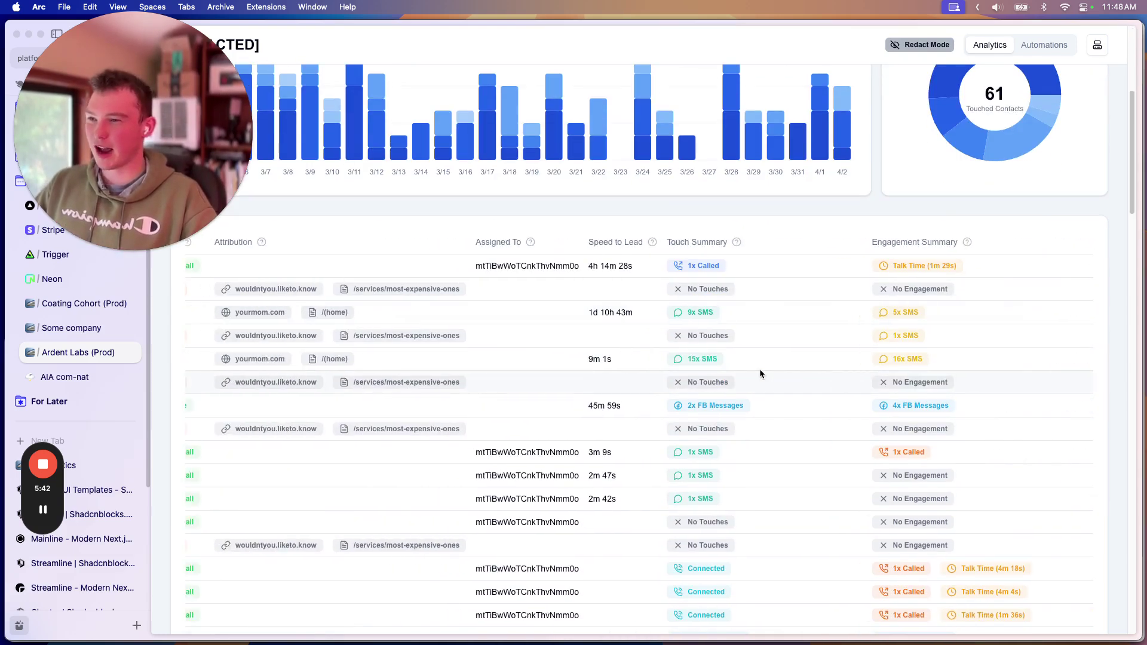
pyautogui.hscroll(-10, 759, 368)
pyautogui.hscroll(3, 732, 336)
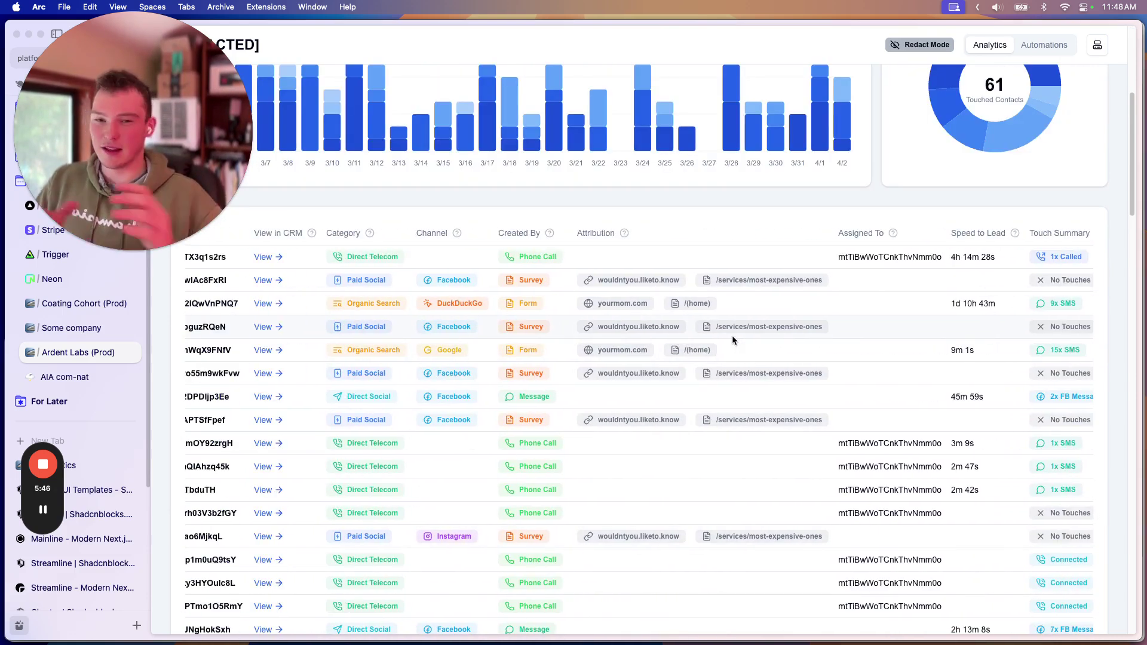
pyautogui.hscroll(-3, 733, 335)
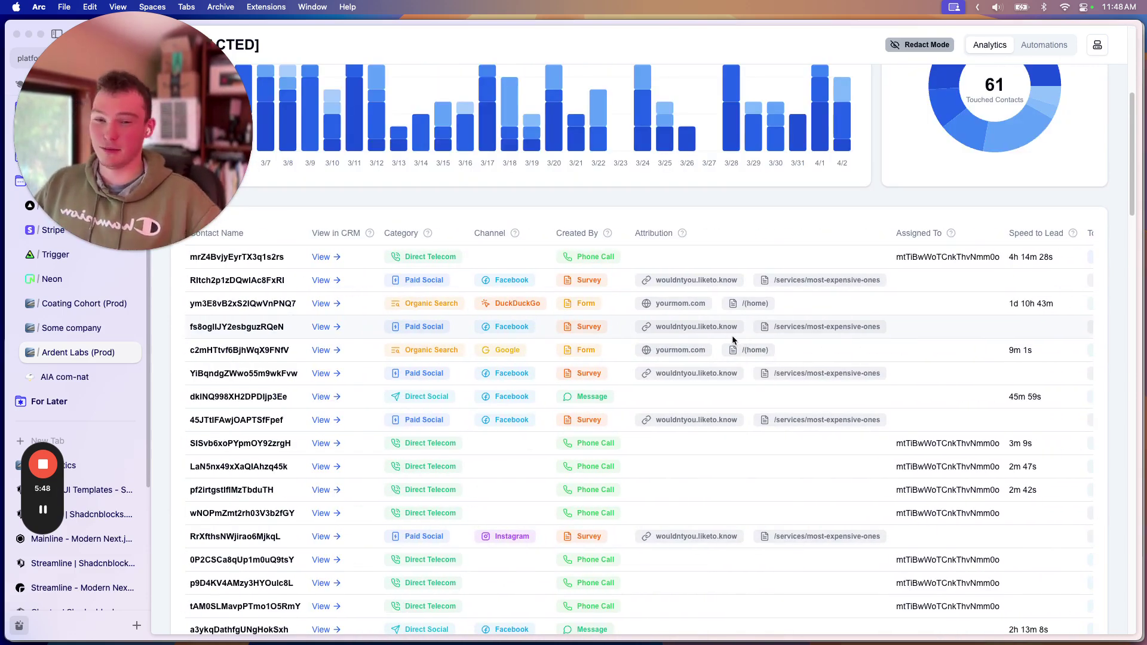
pyautogui.hscroll(3, 732, 341)
pyautogui.hscroll(-3, 733, 341)
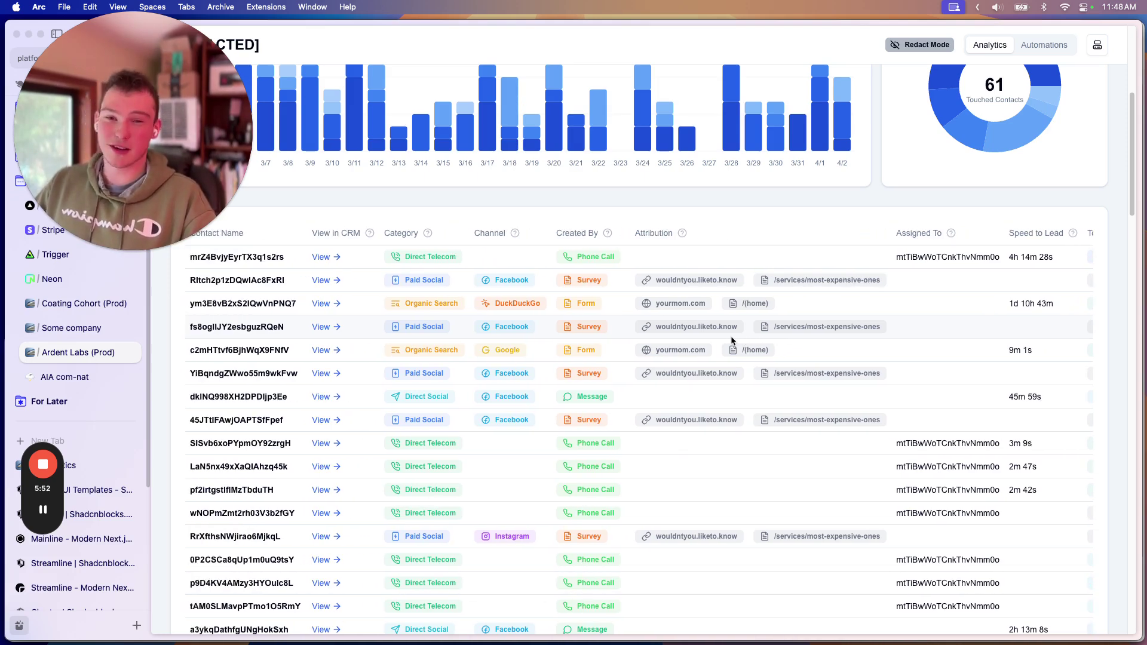
pyautogui.scroll(3, 729, 335)
pyautogui.scroll(-4, 729, 335)
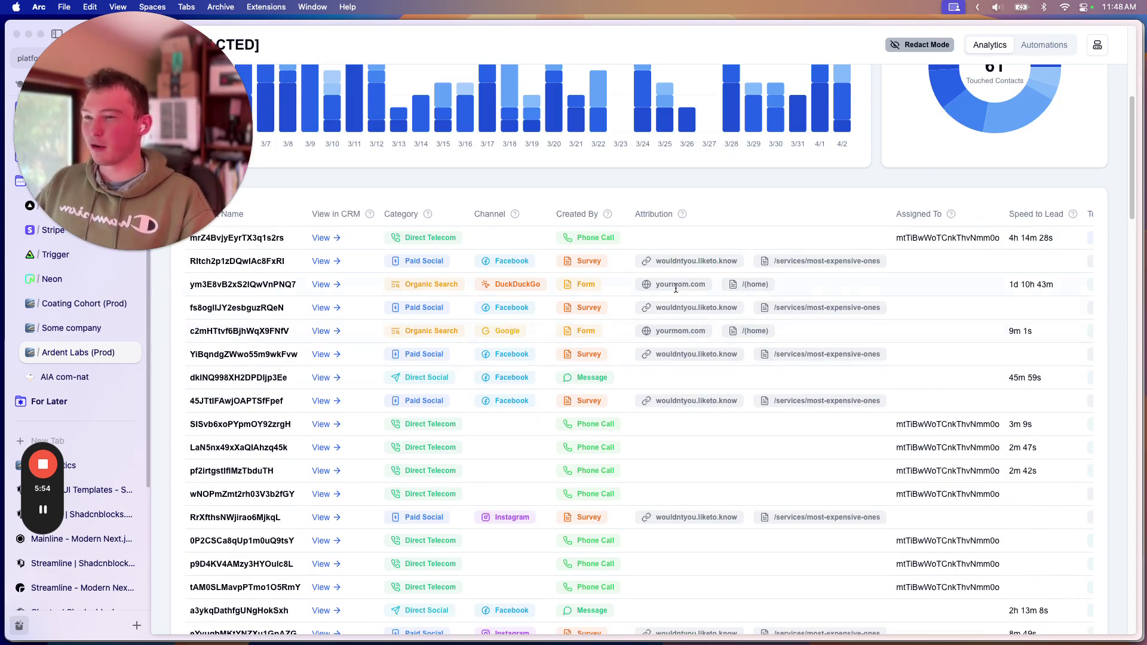
pyautogui.hscroll(3, 730, 344)
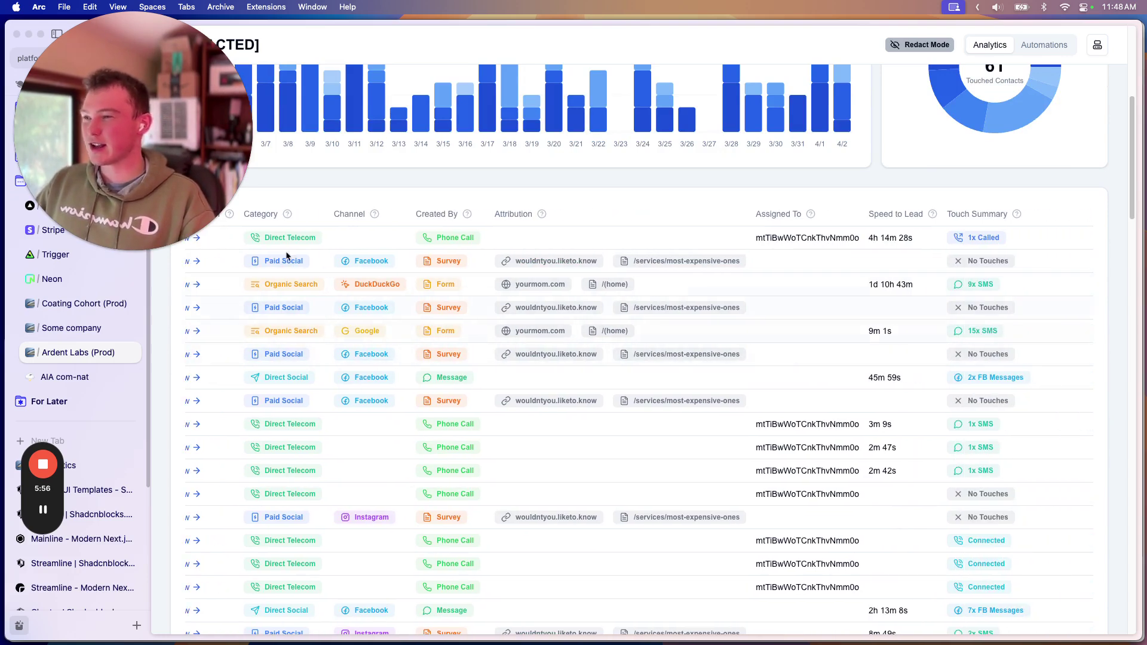
pyautogui.scroll(-5, 419, 358)
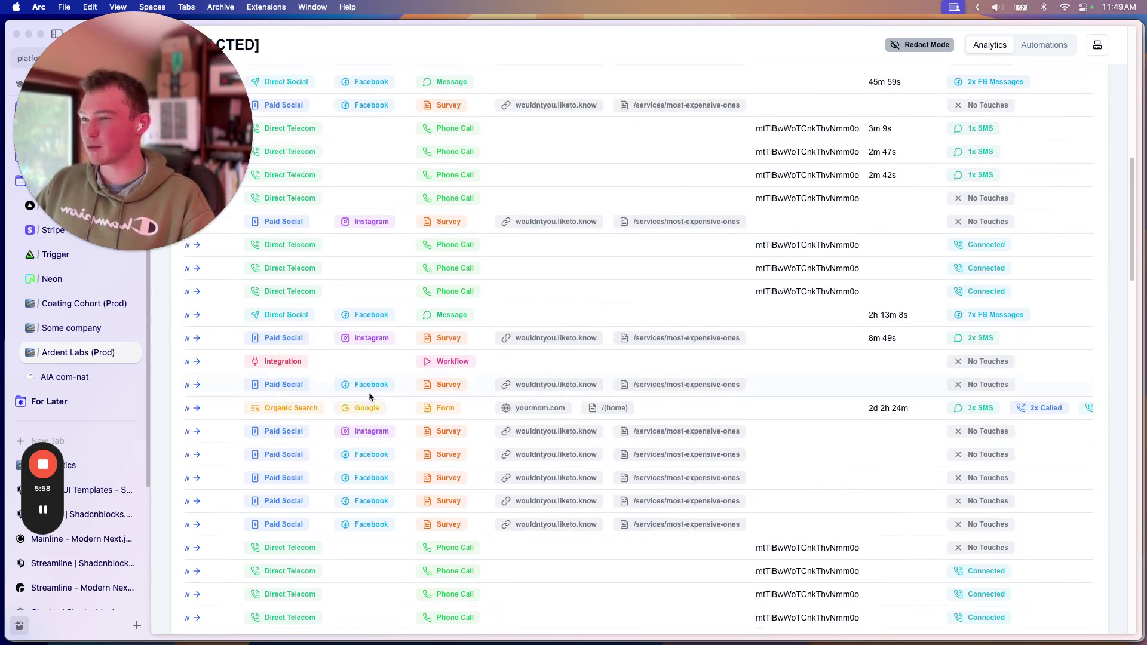
pyautogui.scroll(3, 502, 196)
# Step: Inspect the contacts table for contacts marked No Touches that show an SMS in their Engagement Summary
pyautogui.hscroll(8, 606, 278)
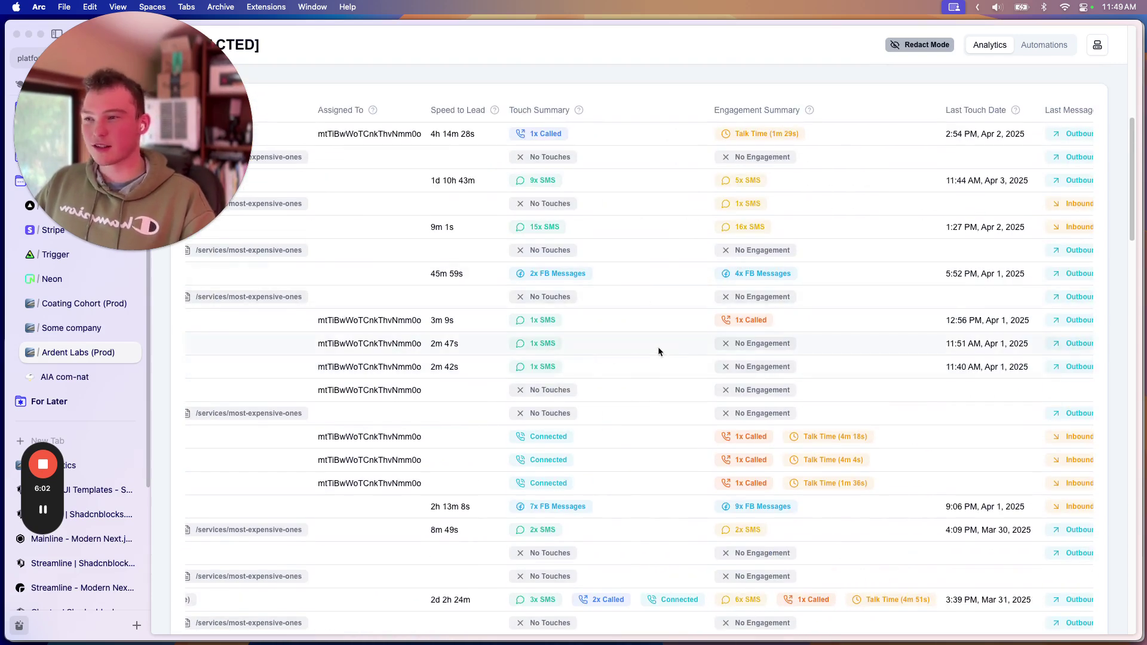
pyautogui.scroll(-7, 693, 406)
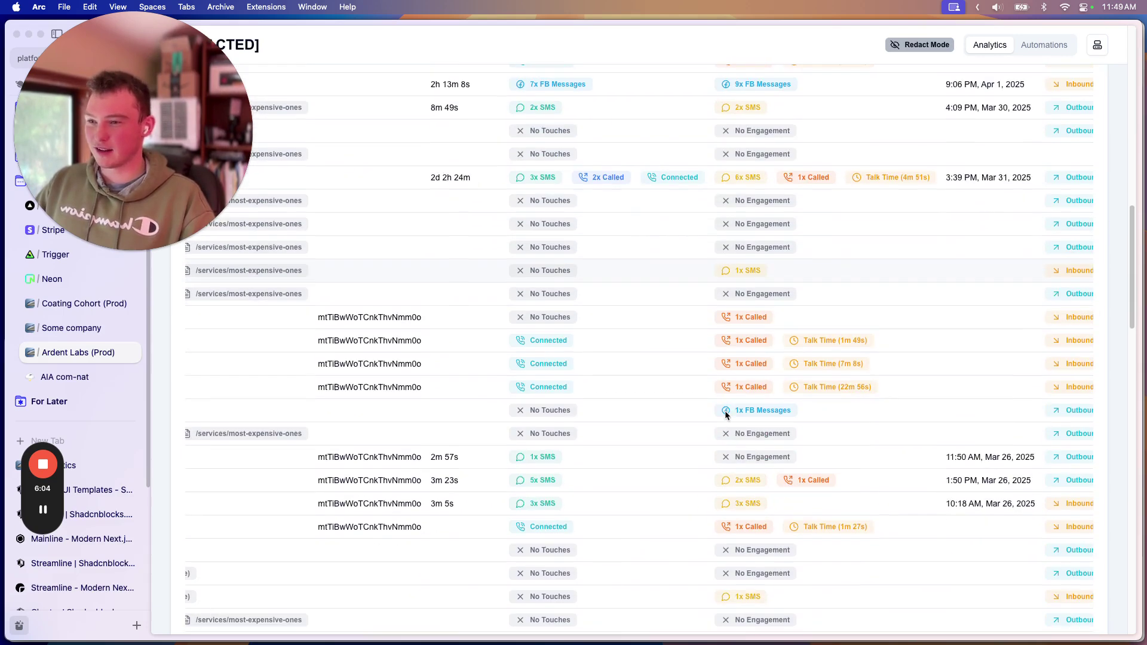
pyautogui.click(748, 270)
pyautogui.click(748, 271)
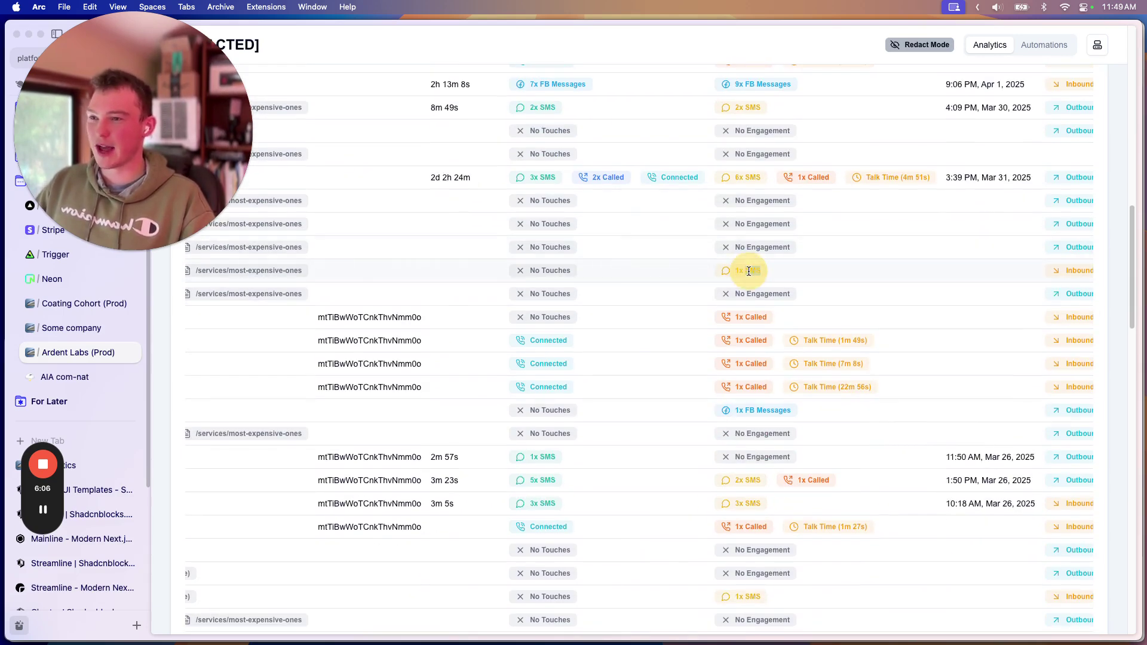
pyautogui.click(751, 271)
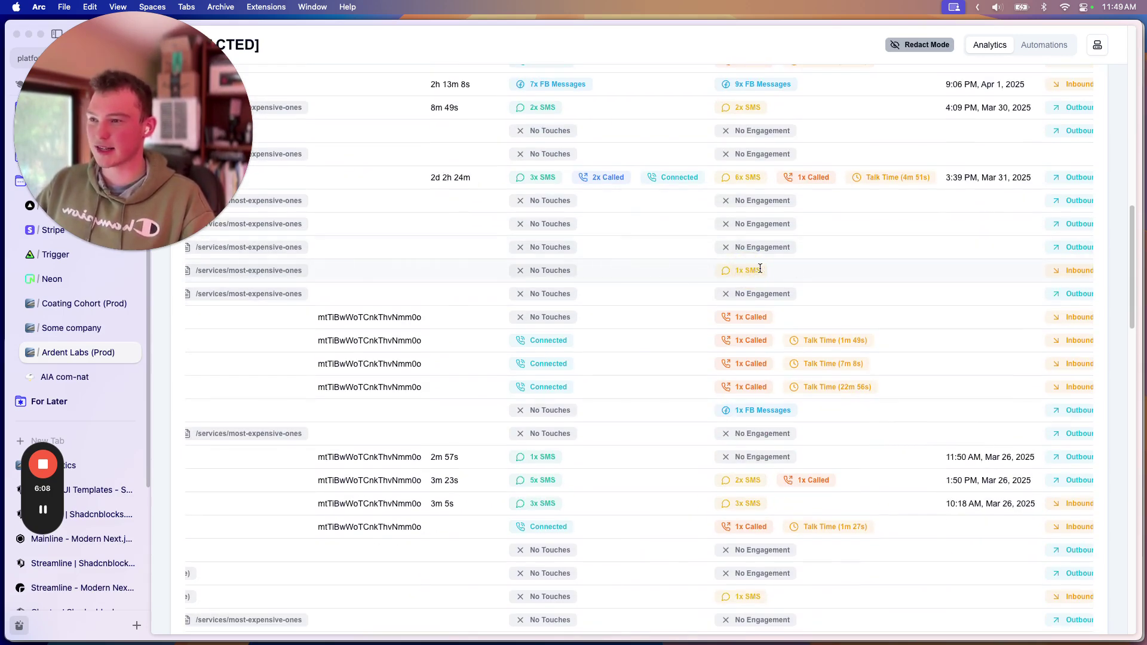
# Step: Examine contacts with a call in their Engagement Summary, comparing Connected entries that have talk time with those marked No Touches
pyautogui.moveTo(811, 342); pyautogui.dragTo(853, 345)
pyautogui.scroll(-4, 837, 390)
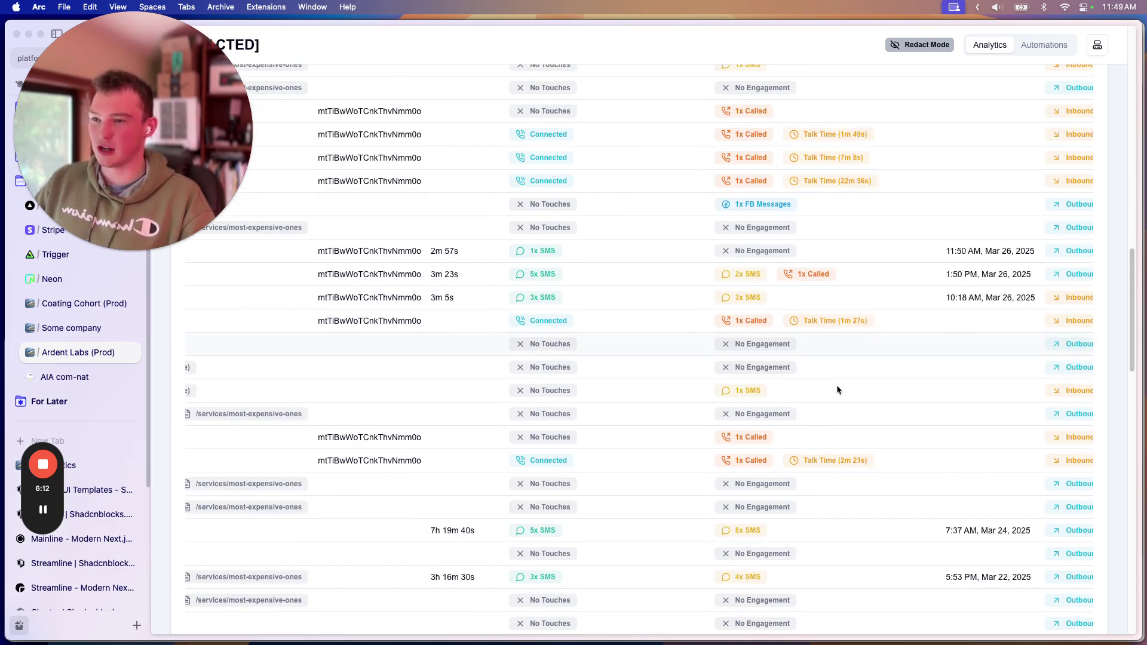
pyautogui.scroll(-1, 755, 371)
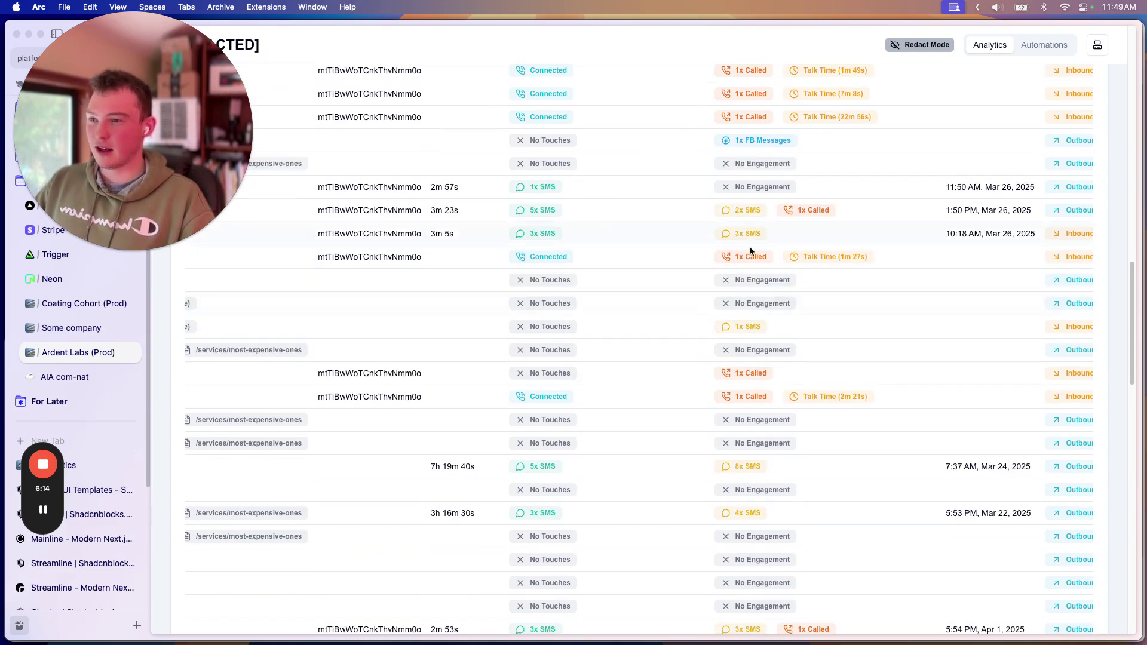
pyautogui.scroll(-1, 750, 323)
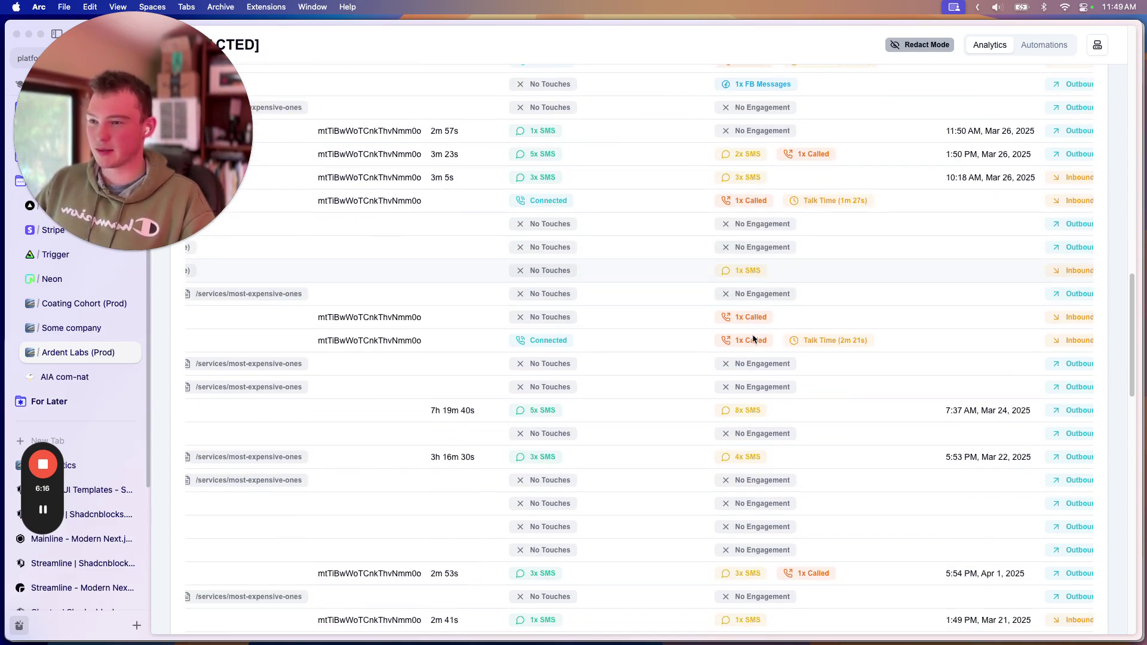
pyautogui.doubleClick(754, 312)
pyautogui.click(525, 307)
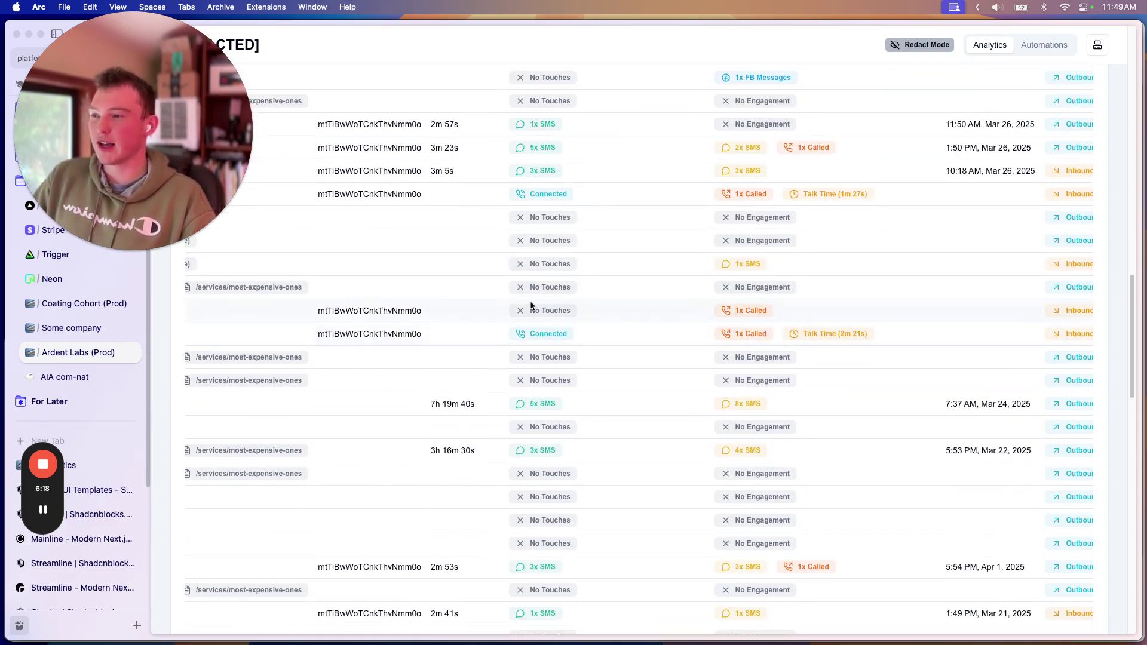
pyautogui.scroll(2, 693, 364)
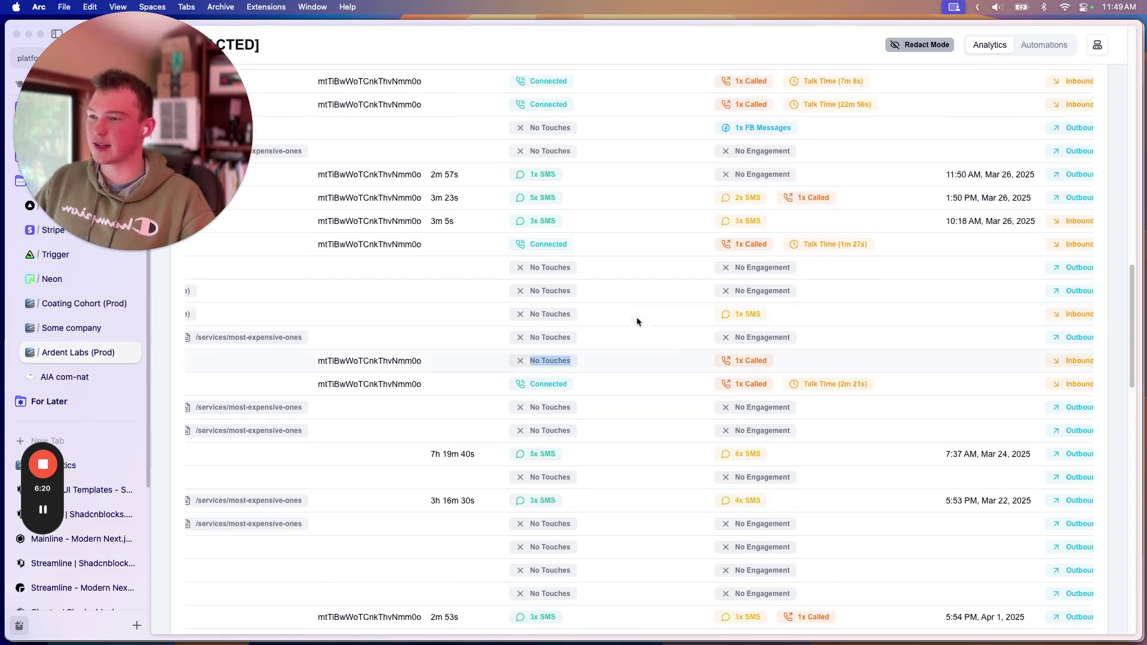
# Step: Return to the dashboard's metric cards and review the Engaged Contacts Without Touch metric alongside the speed to lead cards
pyautogui.scroll(10, 672, 360)
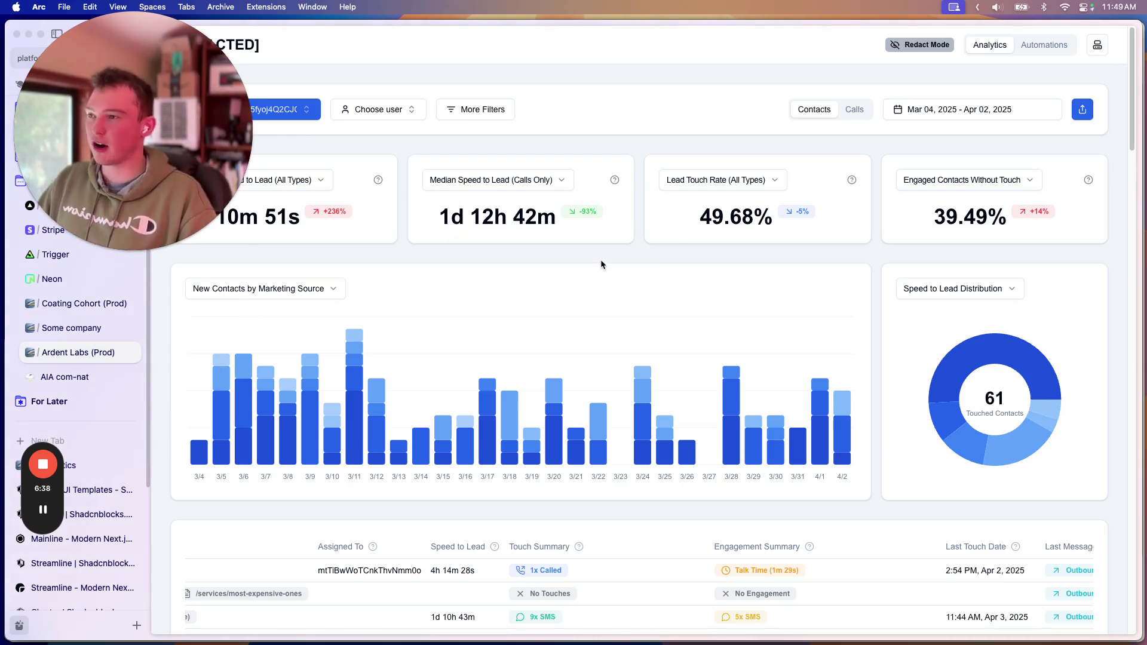
pyautogui.scroll(-3, 601, 261)
pyautogui.scroll(3, 602, 264)
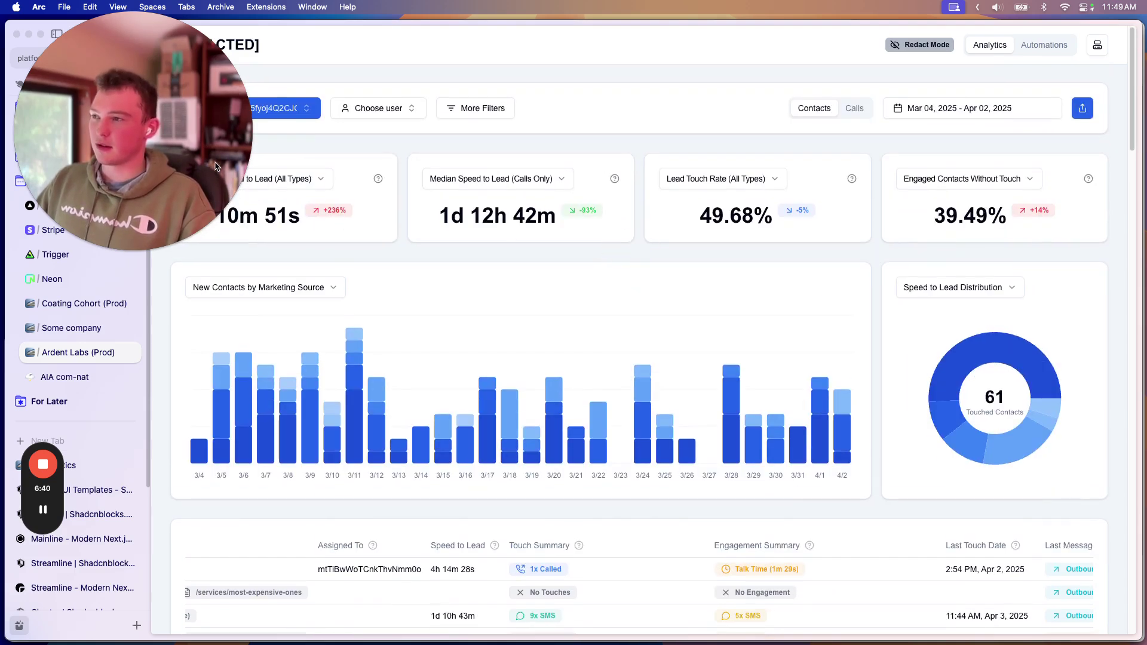
pyautogui.moveTo(215, 167); pyautogui.dragTo(215, 404)
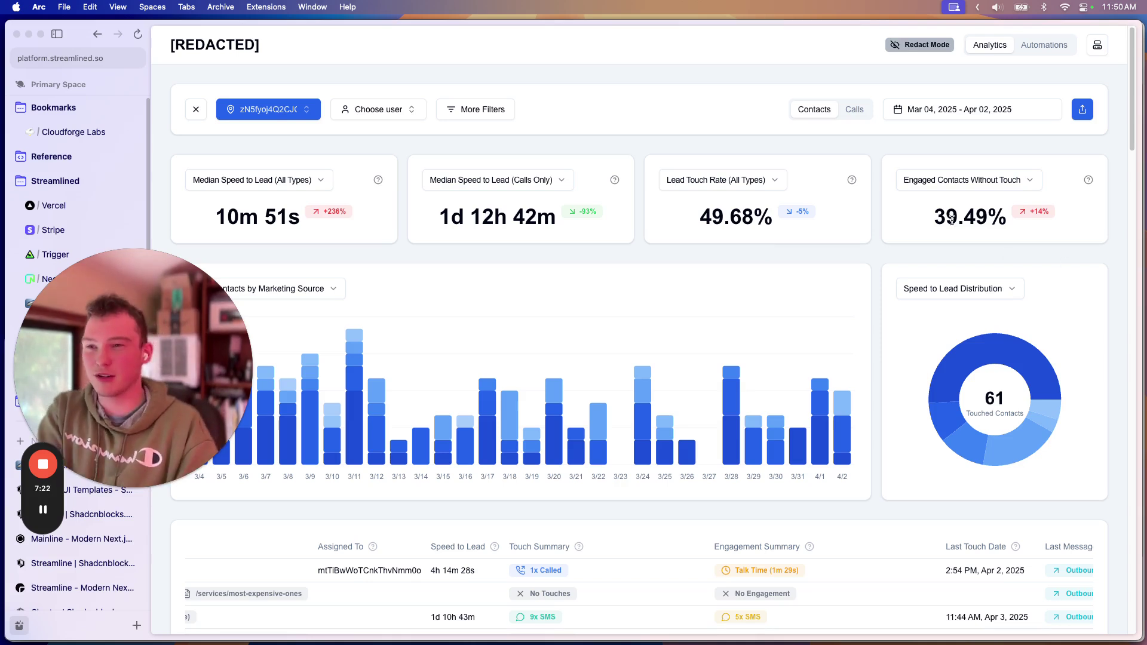
pyautogui.scroll(-1, 870, 258)
pyautogui.scroll(1, 870, 258)
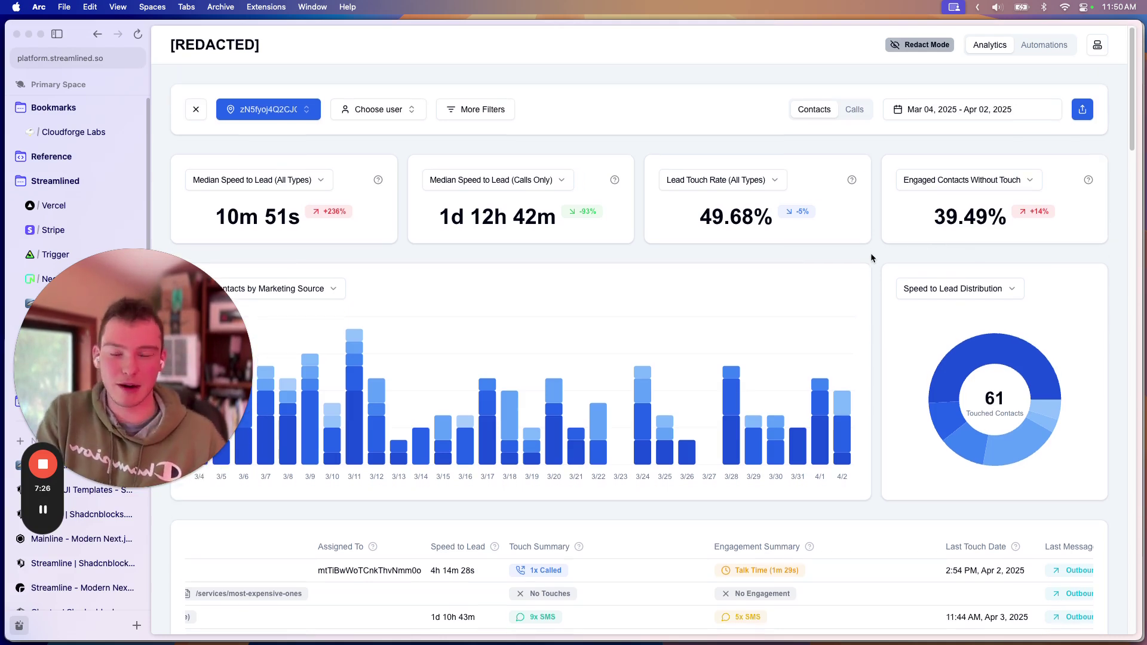